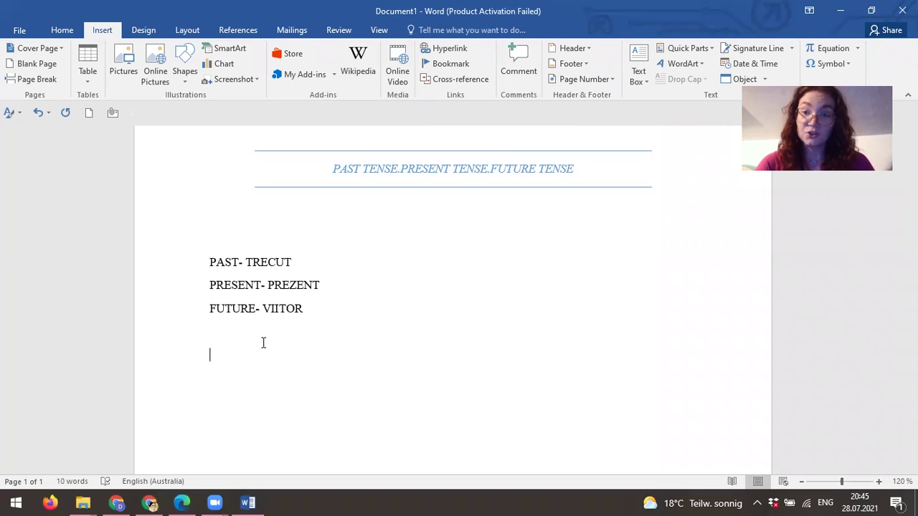
Insert a table with three columns and two rows below the FUTURE- VIITOR line.
click(61, 33)
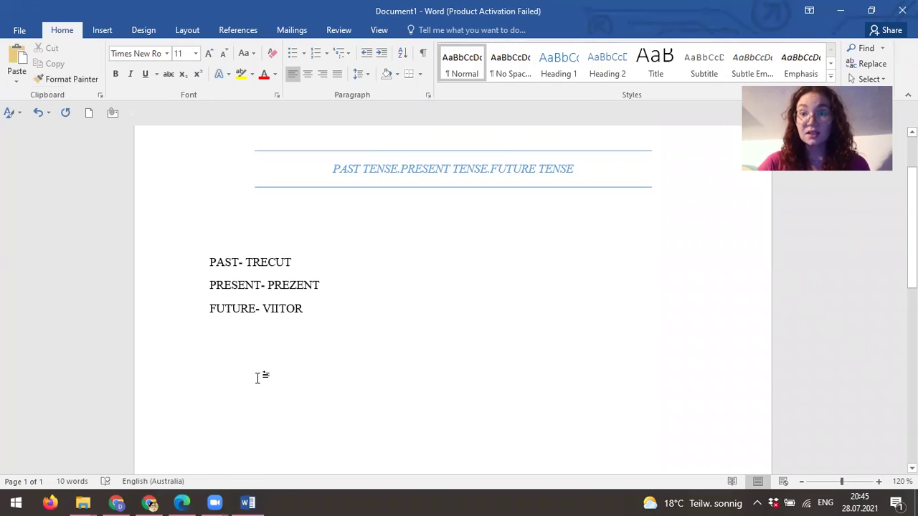
click(239, 360)
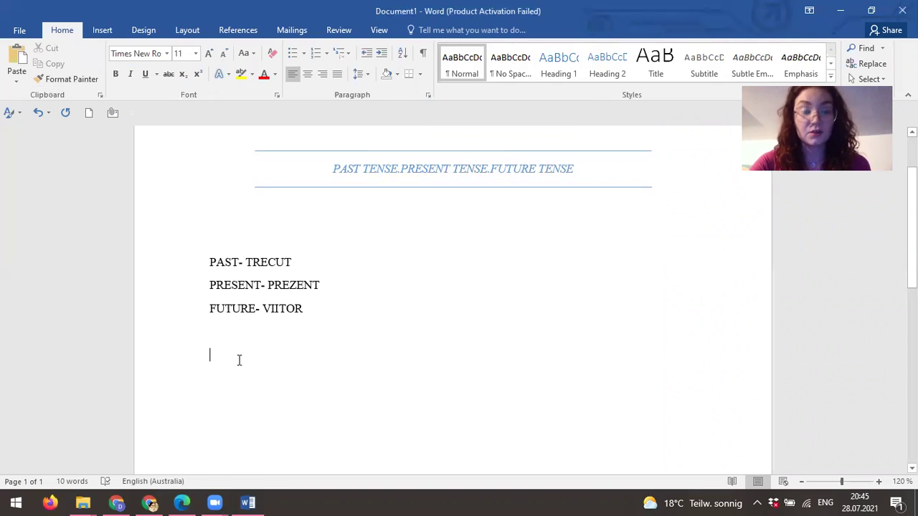
click(100, 30)
click(91, 78)
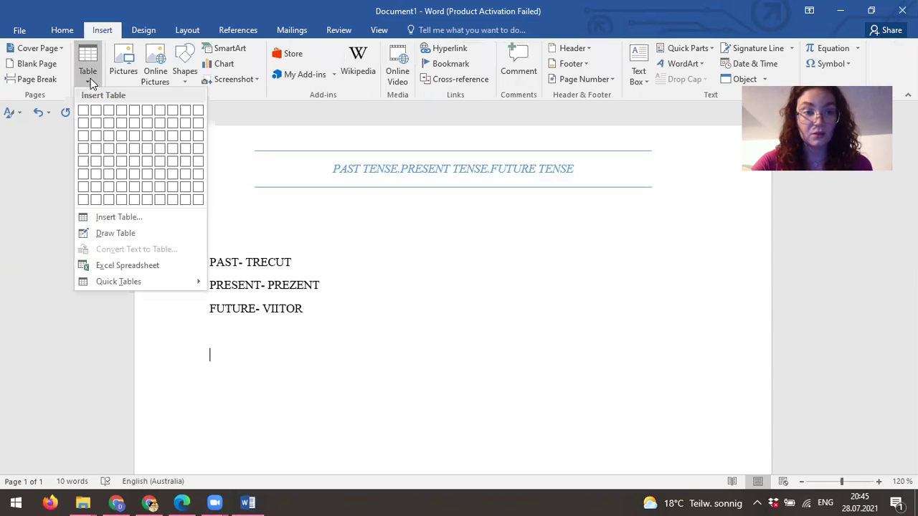
click(107, 126)
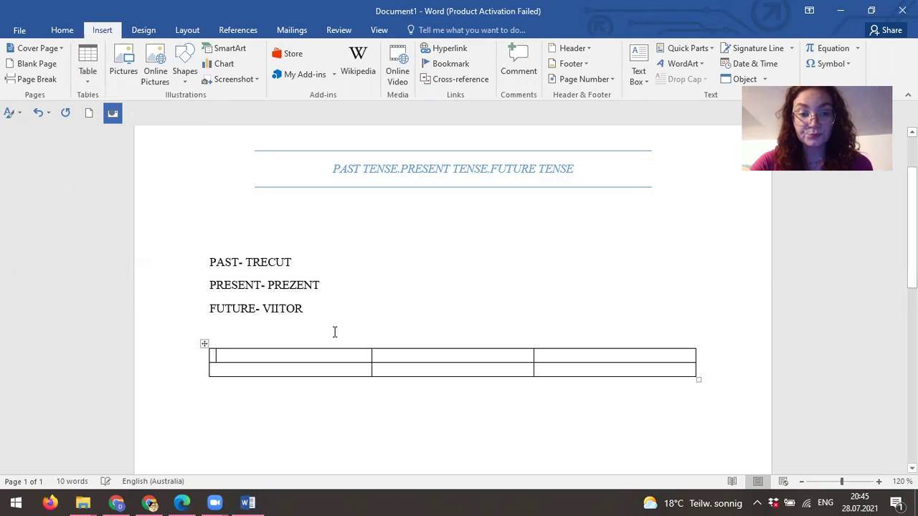
Apply the blue grid table style with an unframed header row and shaded body cells to the whole table.
drag(256, 355, 673, 367)
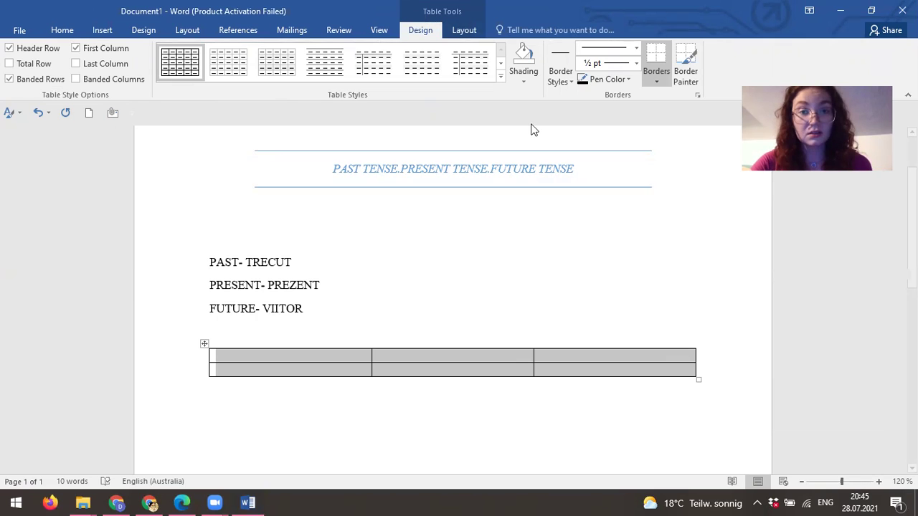
click(501, 78)
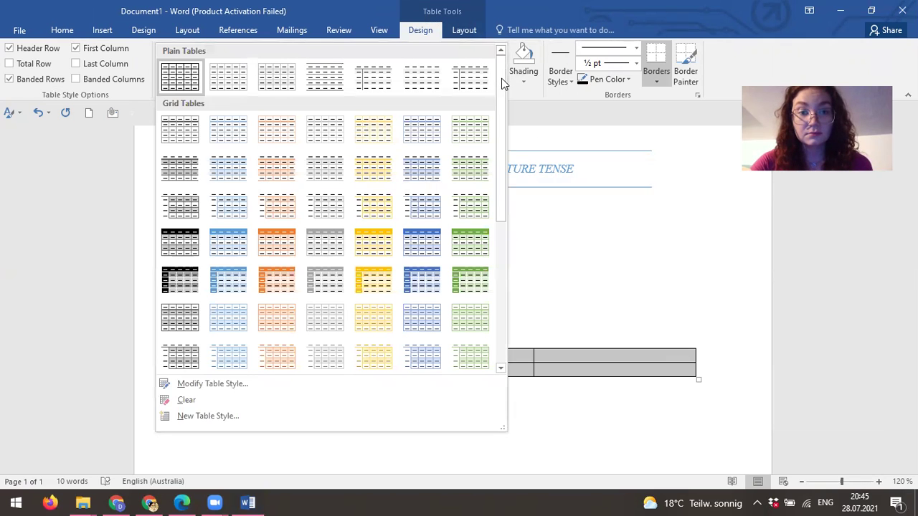
click(421, 210)
Fill the header row with TRECUT PERFECT COMPUS, PREZENT, and VIITOR with VIITOR I on a second line.
click(274, 355)
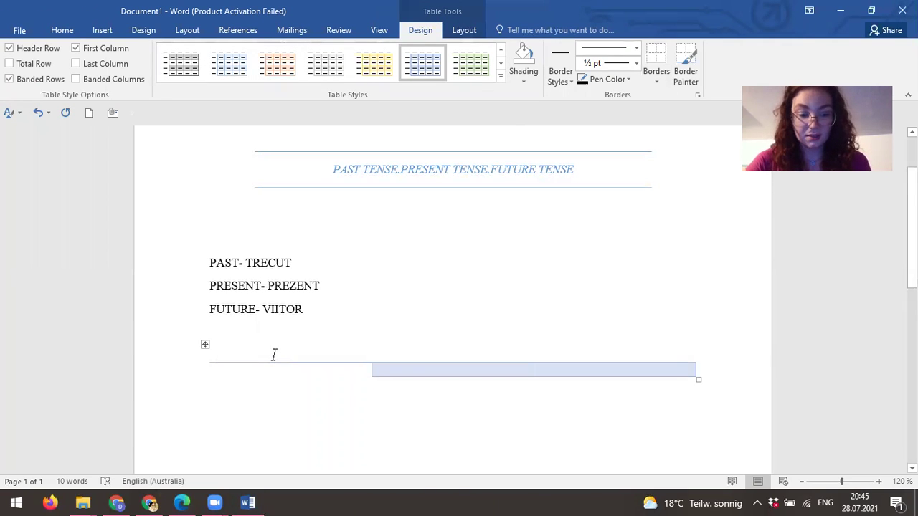
text(TRECUT )
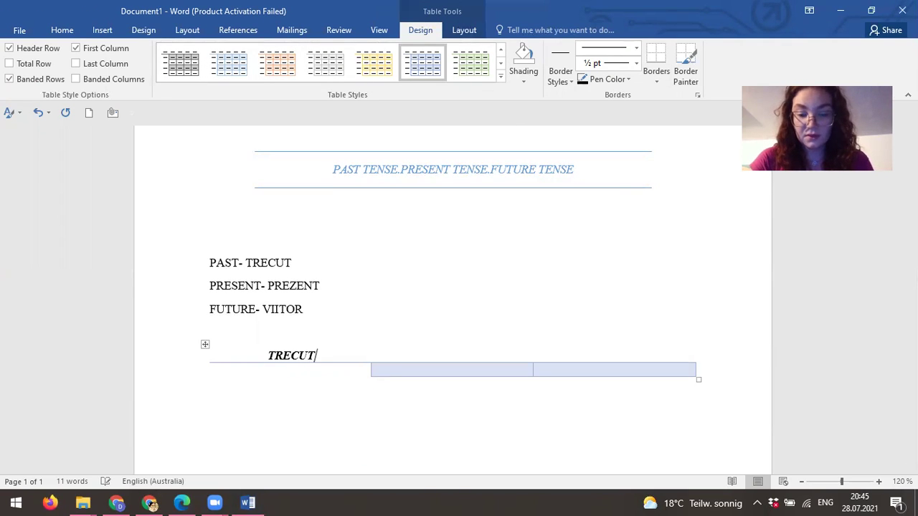
text(PERFECT CO)
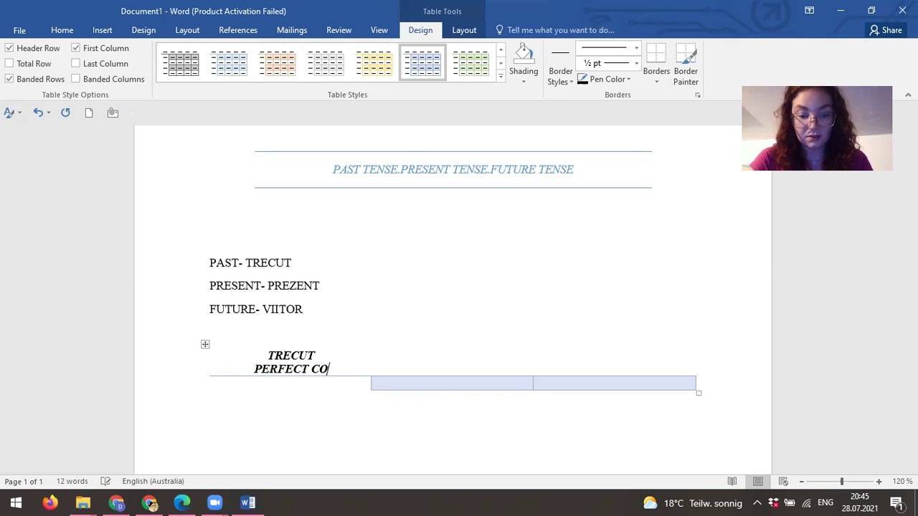
text(MPUS)
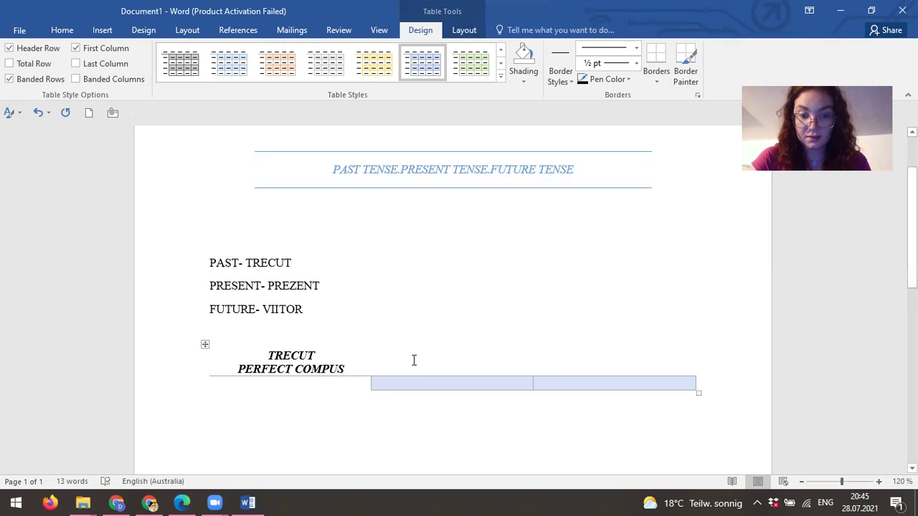
click(423, 373)
text(PREZENT )
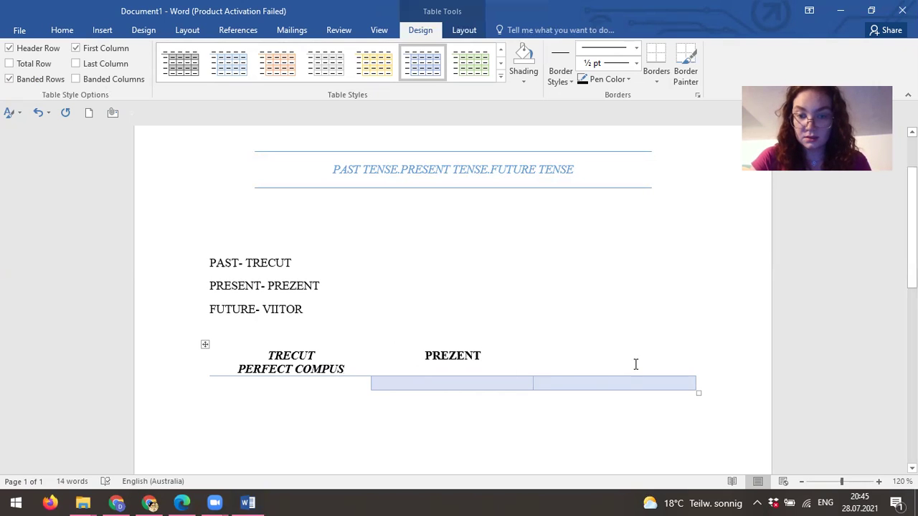
text(VIITOR)
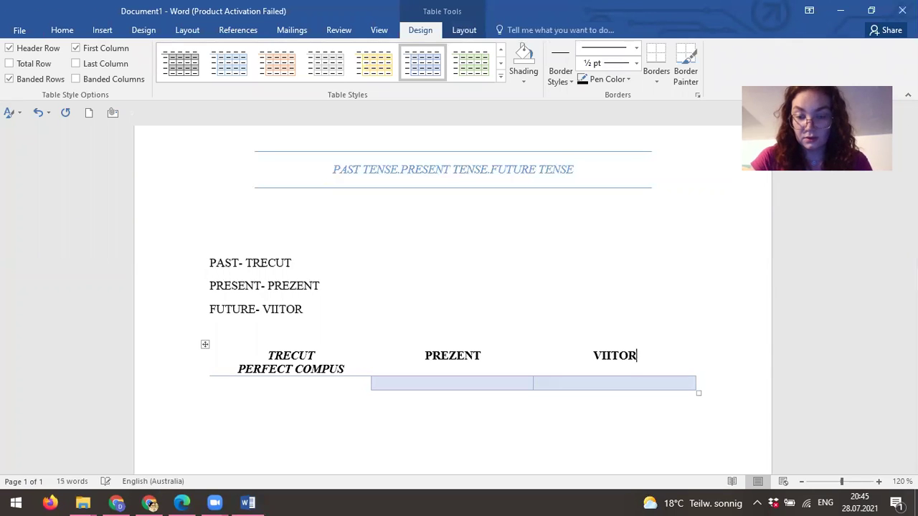
key(Return)
text(VIITOR I)
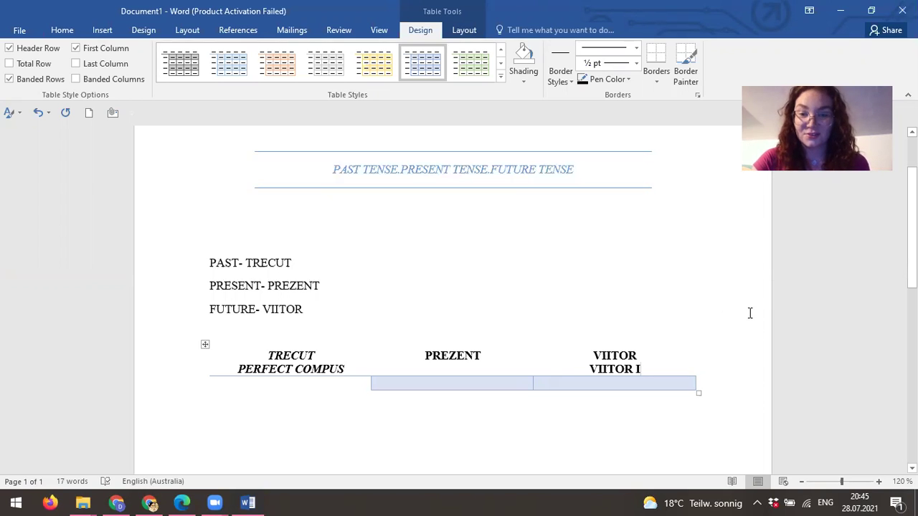
Italicize the text of all three header cells while keeping it bold.
scroll(459, 287, down, 1)
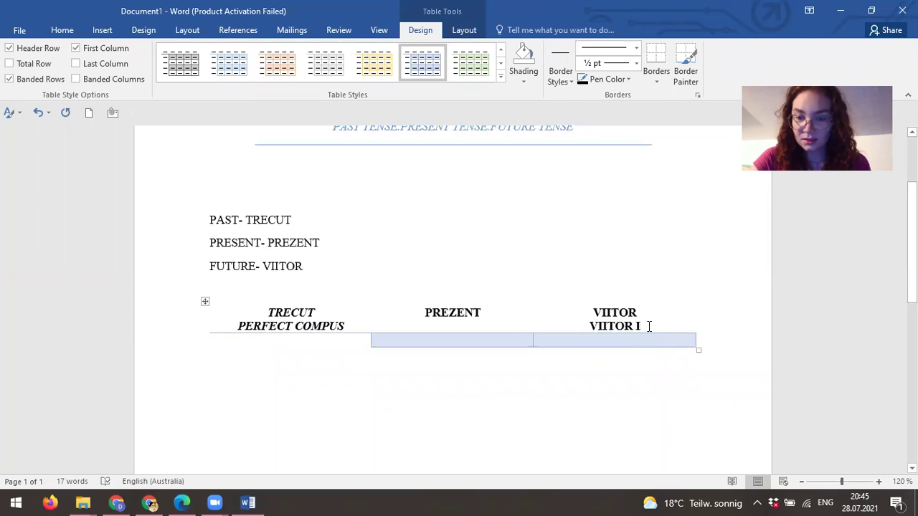
drag(648, 325, 289, 320)
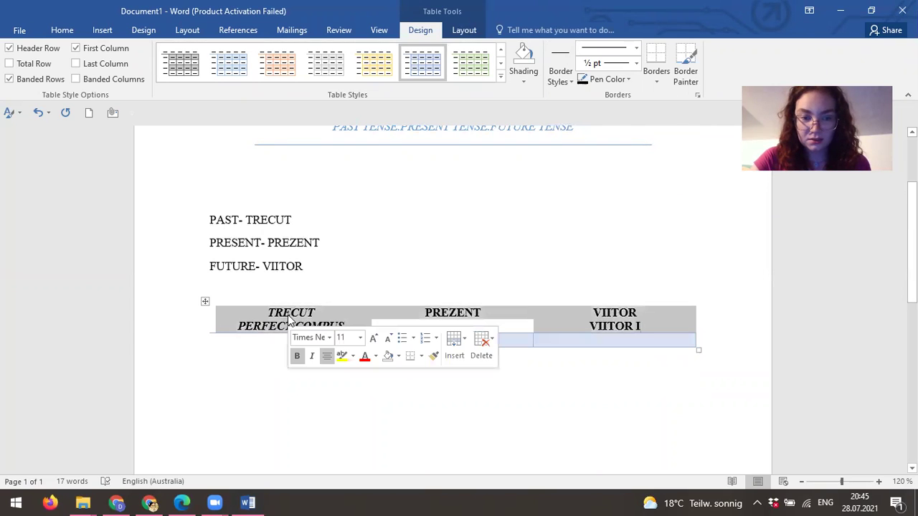
click(300, 358)
click(300, 358)
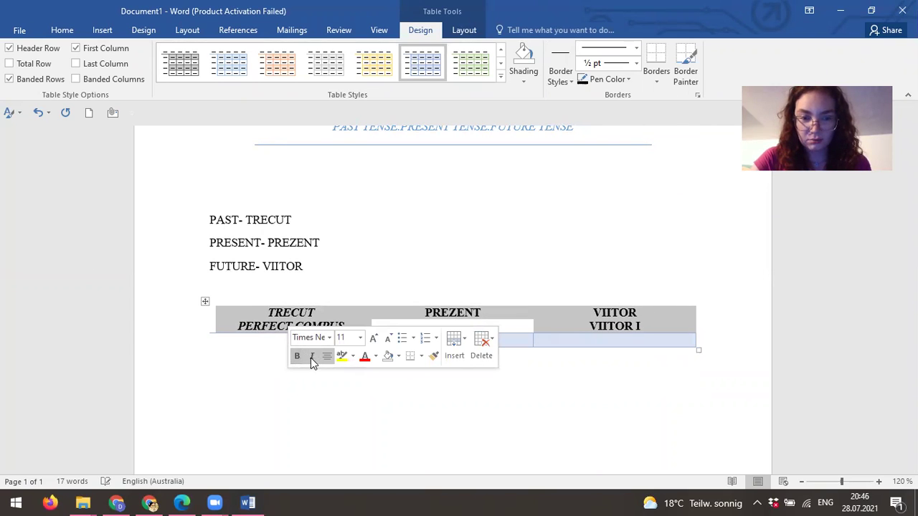
click(311, 360)
click(311, 361)
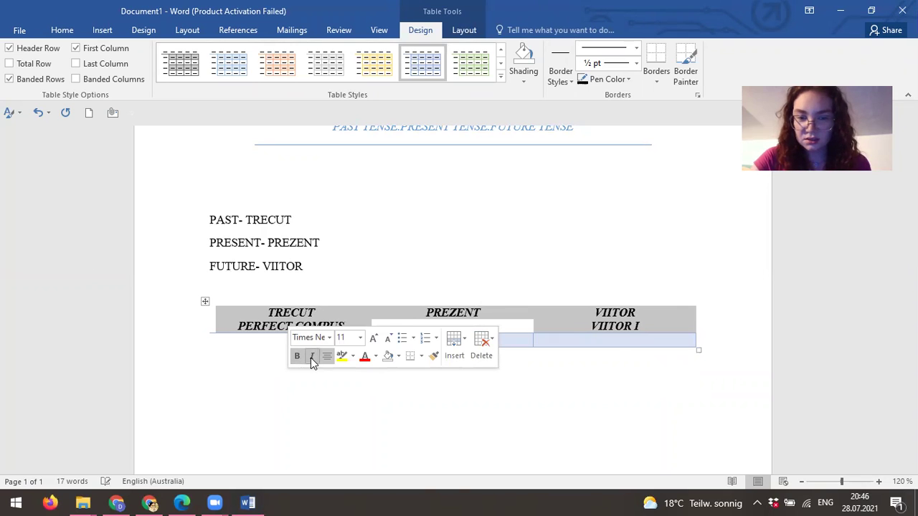
Turn off italics in the cell below TRECUT PERFECT COMPUS and add empty lines to it for a list.
click(255, 342)
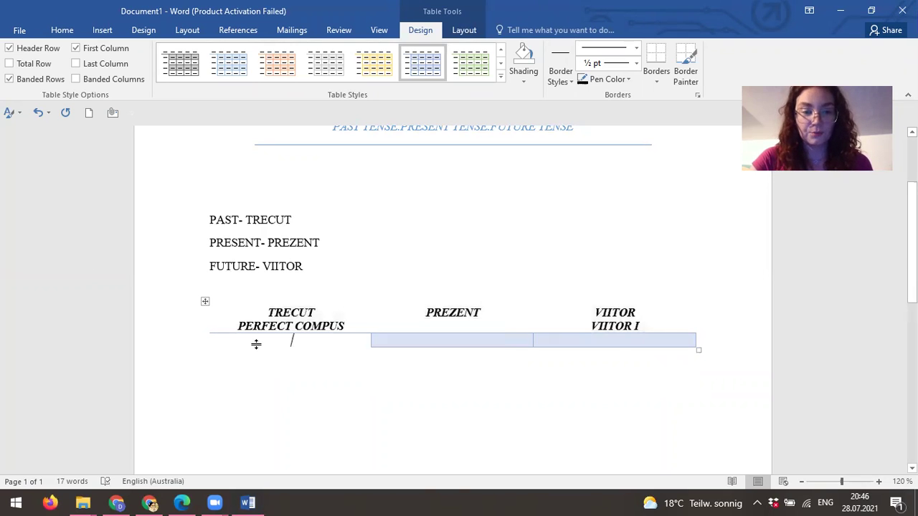
click(64, 31)
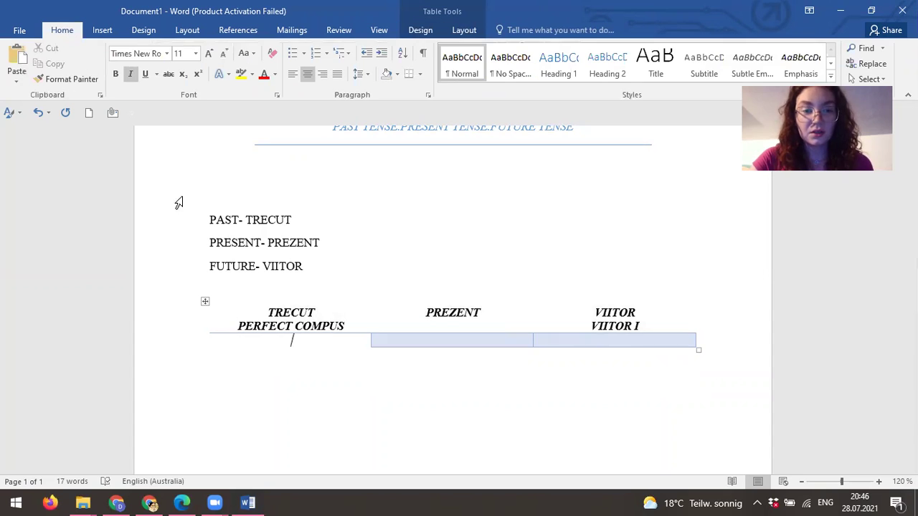
click(130, 76)
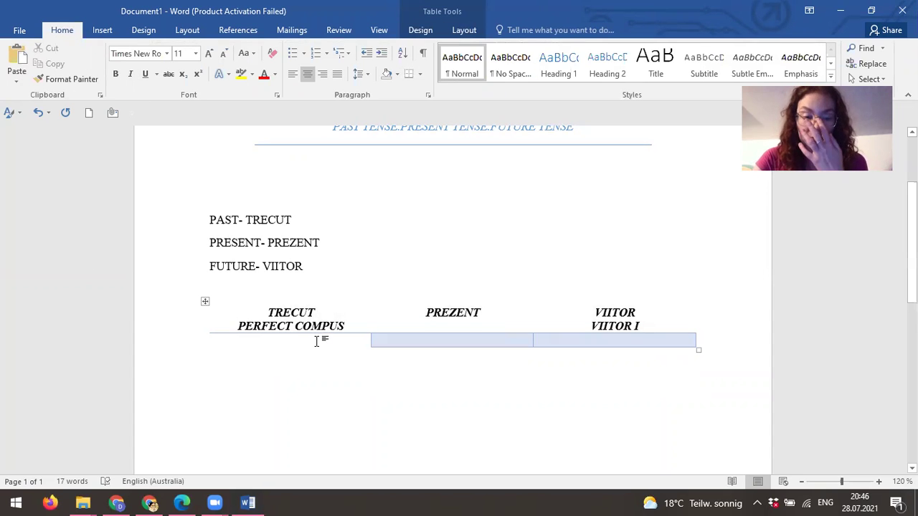
key(Return)
key(Return)
key(Return)
key(Return)
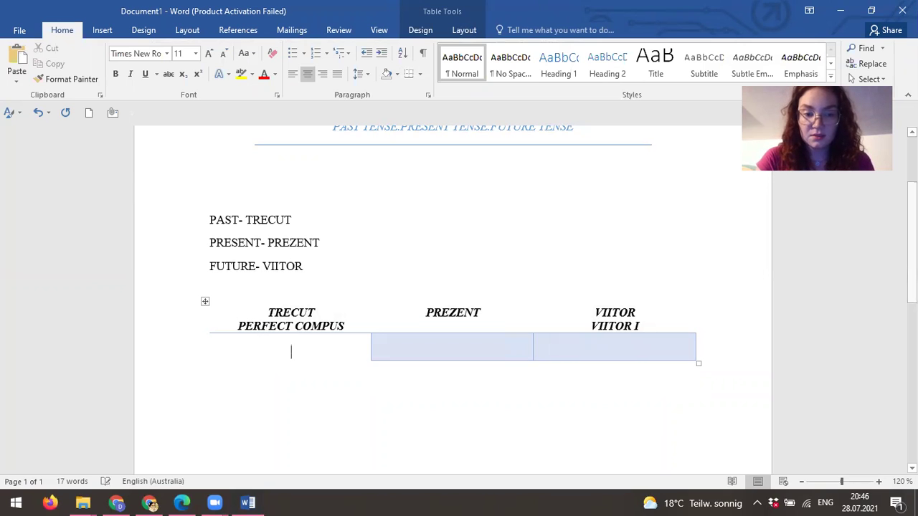
key(Up)
key(Up)
key(Up)
key(Up)
List the pronouns eu, tu, el/ea, noi, voi/Dvs. and ei/ele on separate lines below TRECUT PERFECT COMPUS.
text(eu)
key(Down)
text(tu)
key(Down)
text(el/ea)
key(Down)
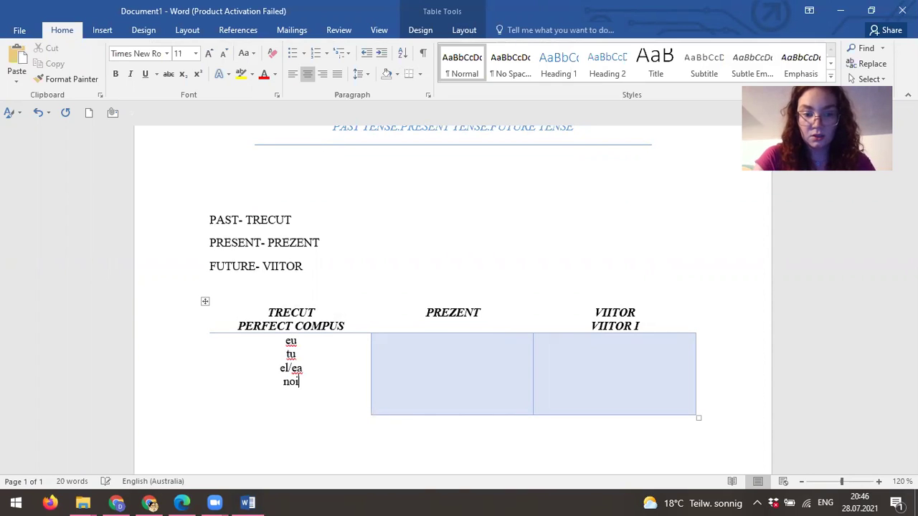
text(noi)
key(Down)
text(voi/Dvs.)
key(Down)
text(ei/ele)
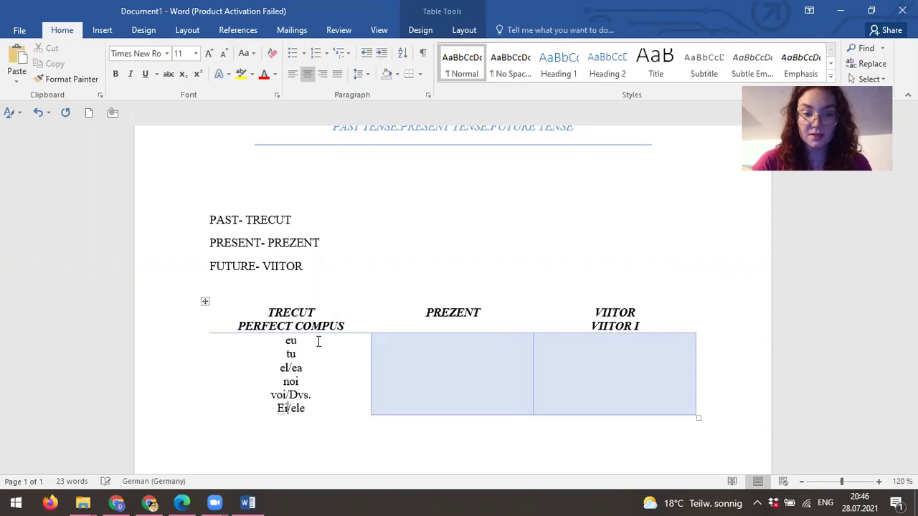
Change the capitalized Ei in the last pronoun line to lowercase ei.
click(284, 408)
key(BackSpace)
text(e)
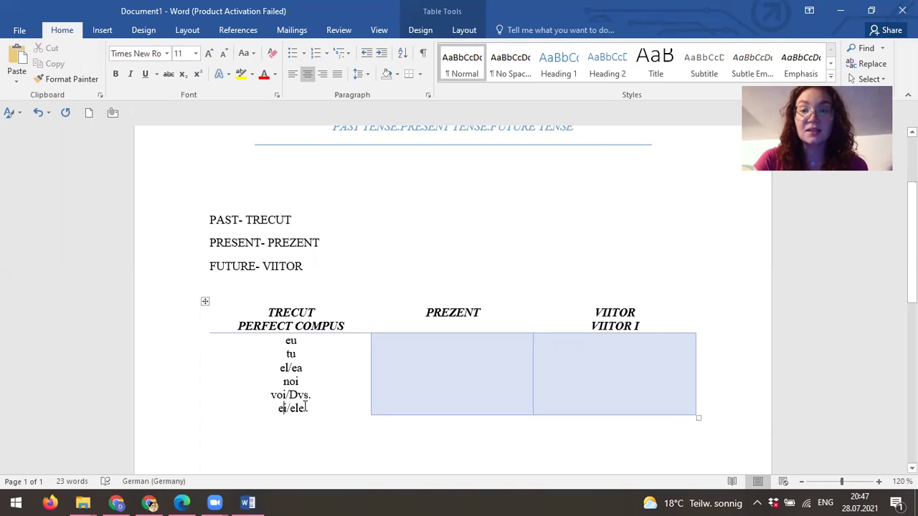
Draw two vertical borders through the pronoun cell to divide it into three narrow columns.
click(102, 29)
click(86, 81)
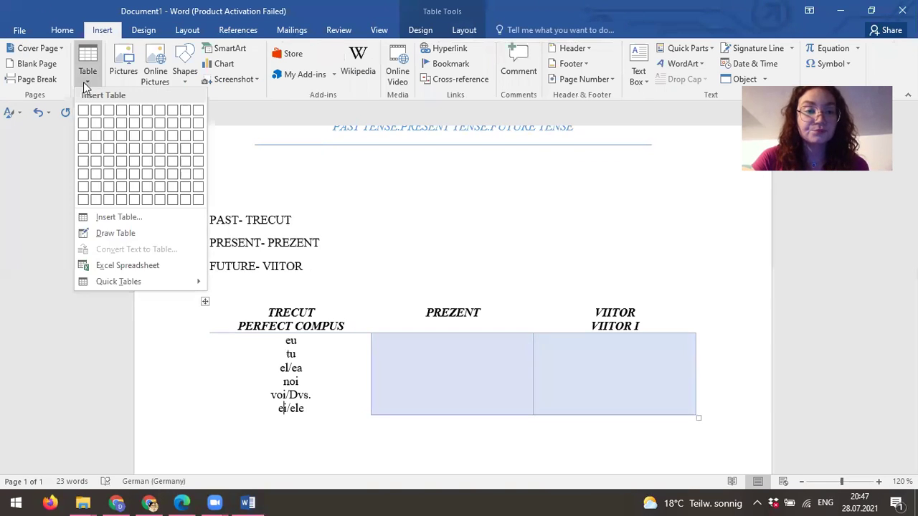
click(115, 233)
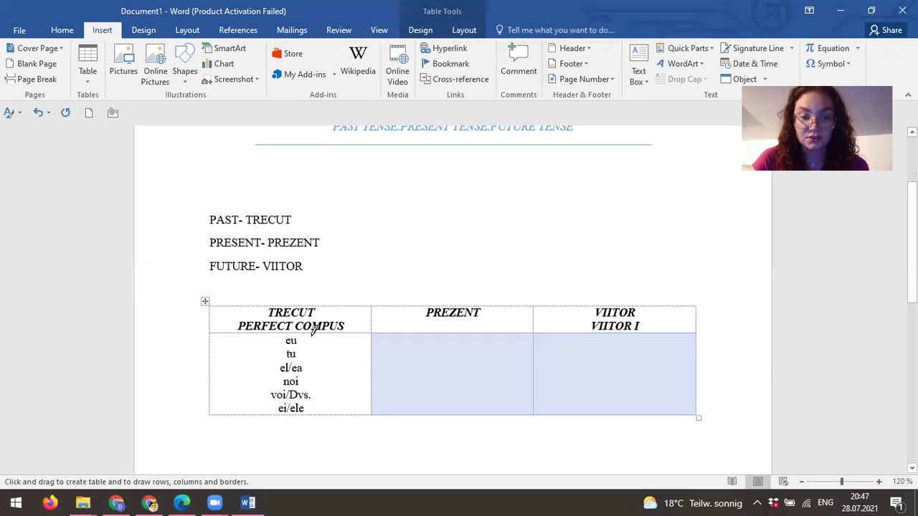
drag(317, 328, 313, 390)
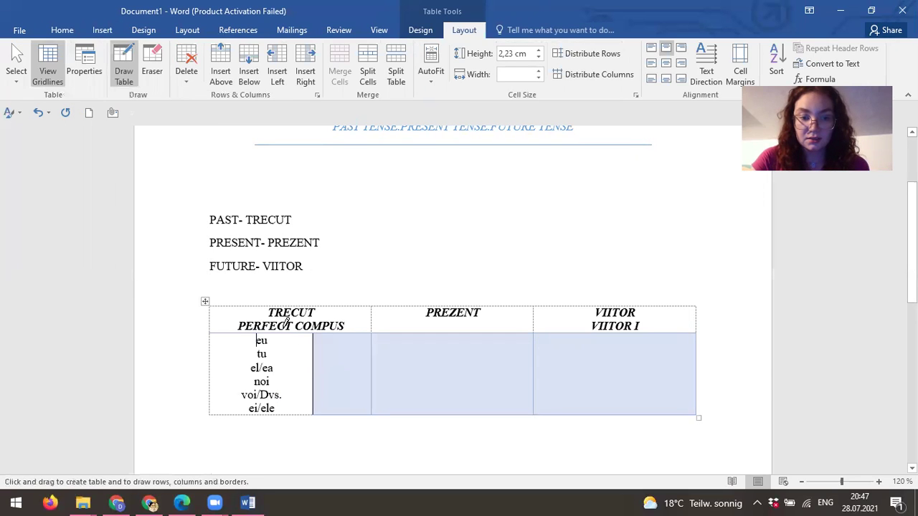
drag(282, 332, 281, 398)
drag(289, 336, 288, 344)
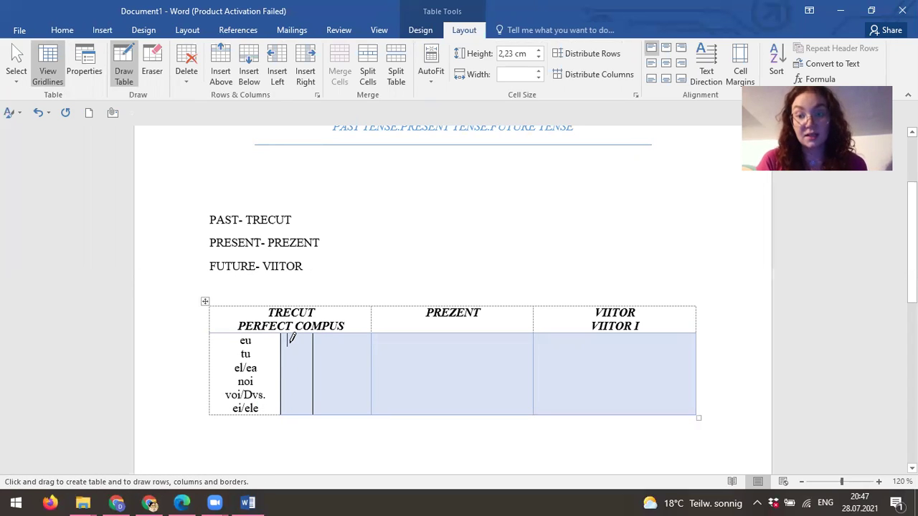
key(Escape)
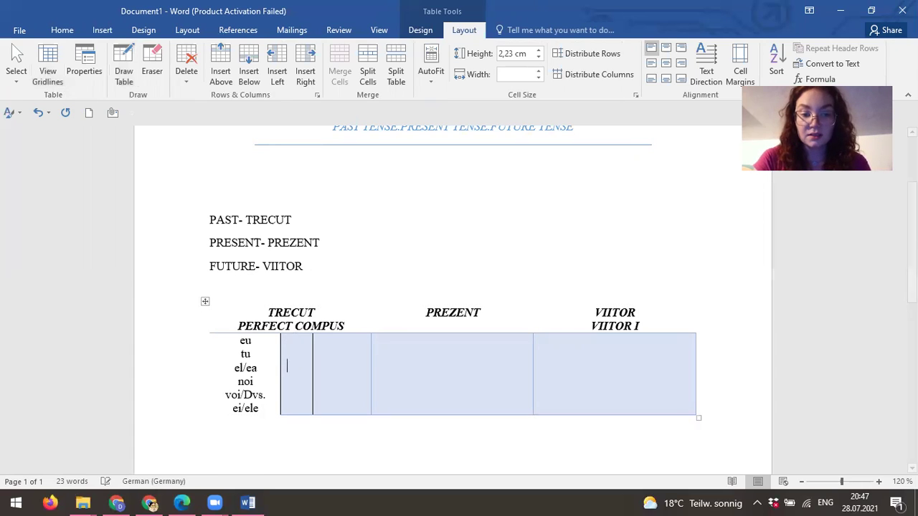
Enter the auxiliaries am, ai, a and am on separate lines beside the pronouns eu to noi.
key(Return)
key(BackSpace)
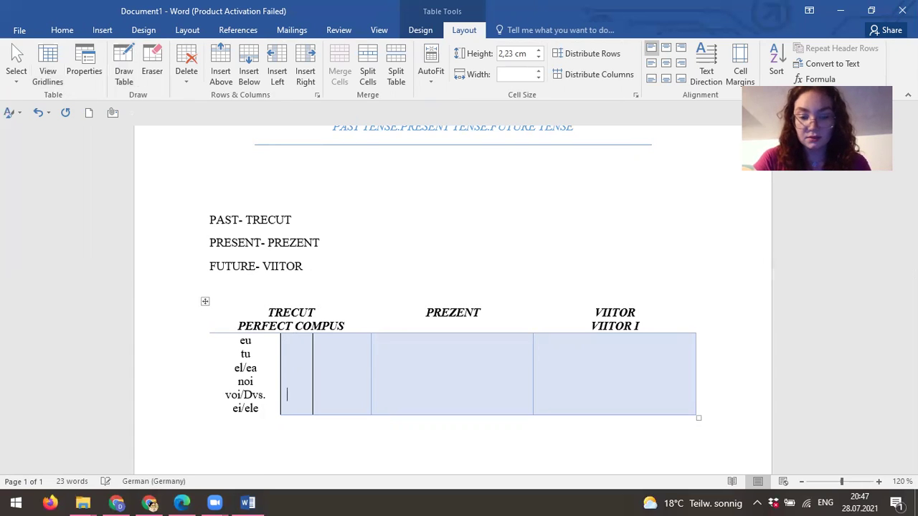
key(ctrl+l)
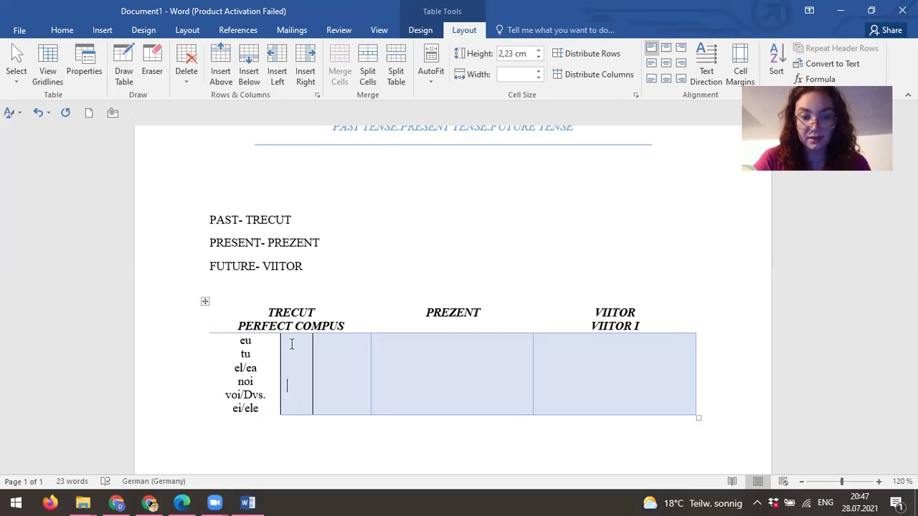
text(am )
text(ai )
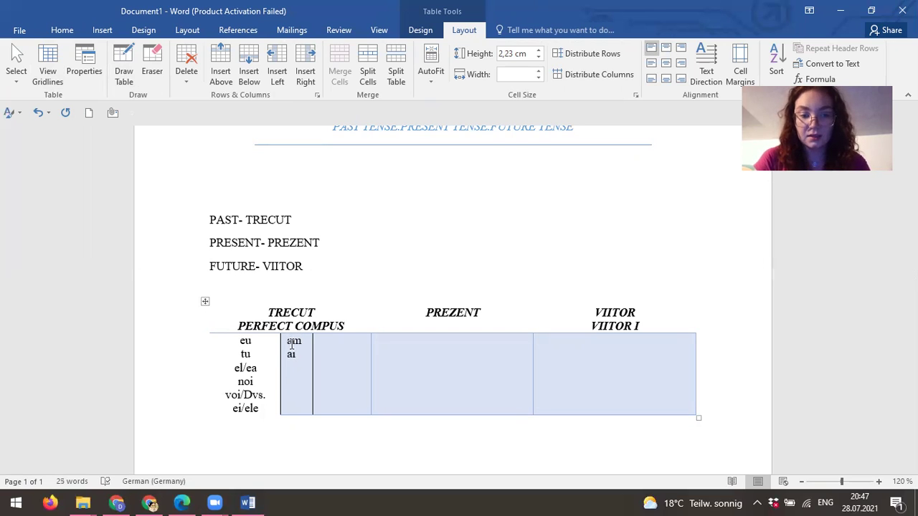
text(a)
key(Return)
text(am)
key(Return)
Switch the keyboard layout to Romanian (Standard) and enter ați beside voi/Dvs.
text(a'i)
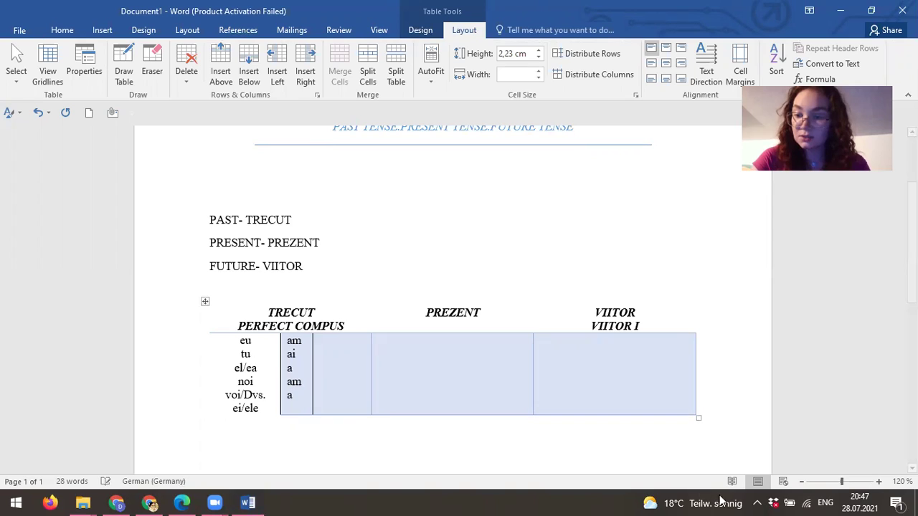
click(825, 503)
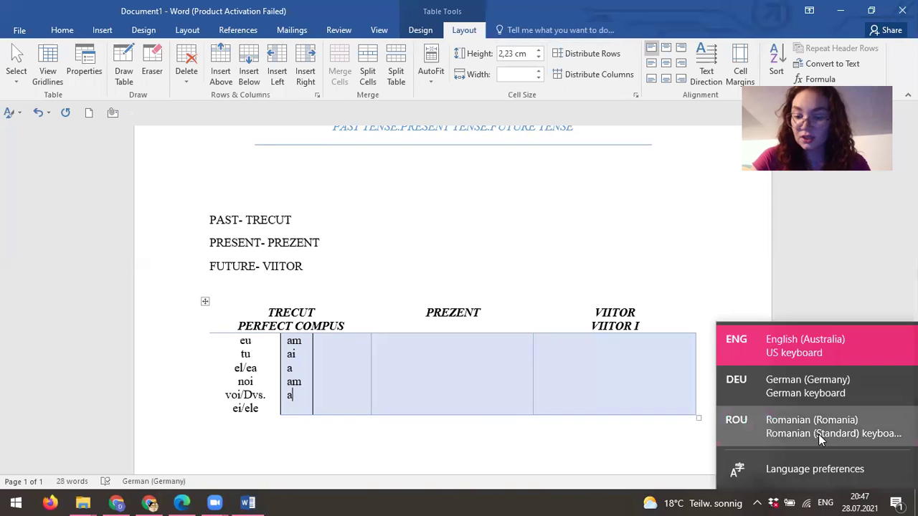
click(819, 427)
text(ți)
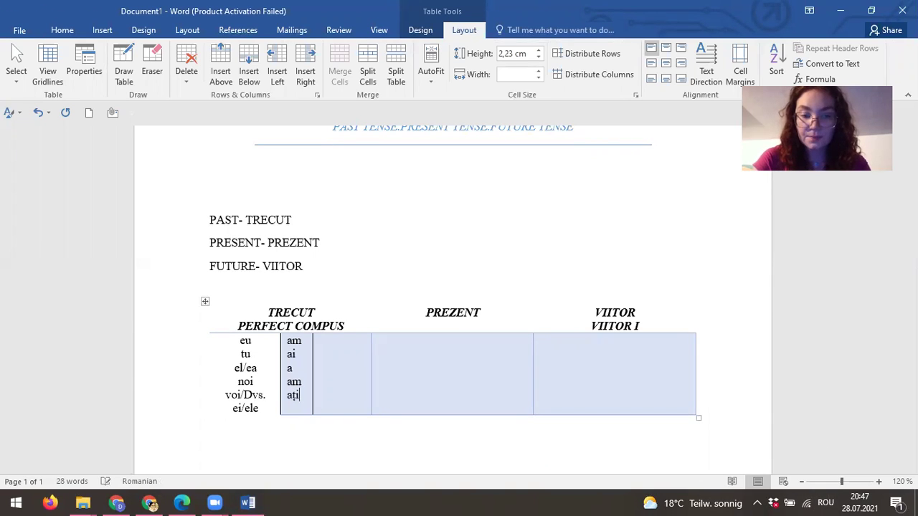
Add au beside ei/ele and format all six auxiliaries as centred, bold, italic and red.
key(Return)
text(au)
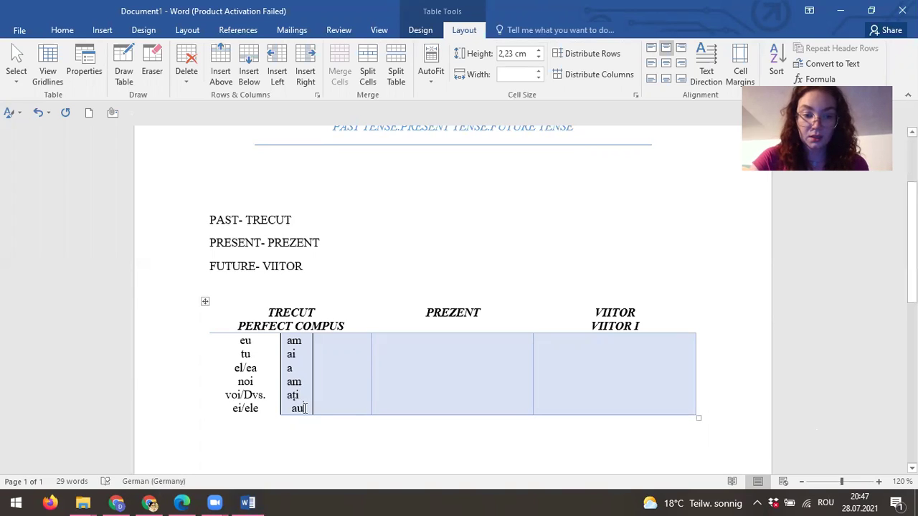
drag(305, 409, 289, 341)
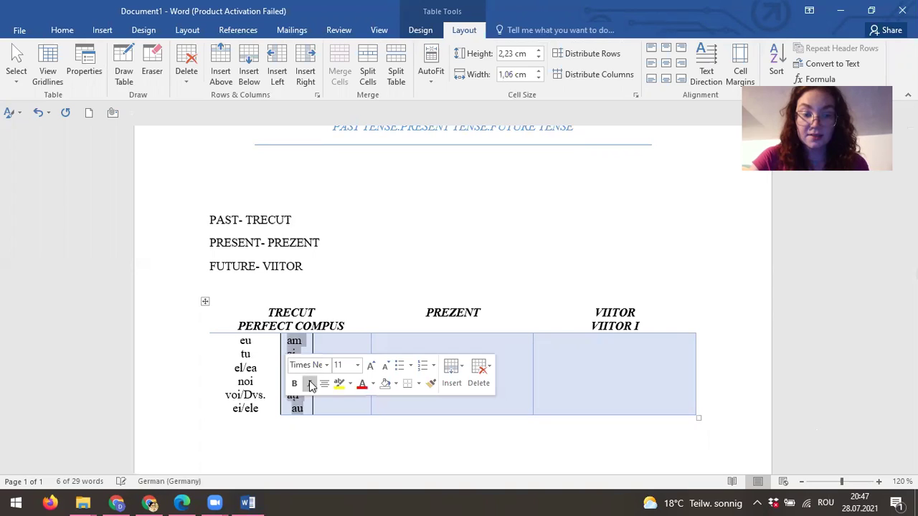
click(309, 385)
click(294, 384)
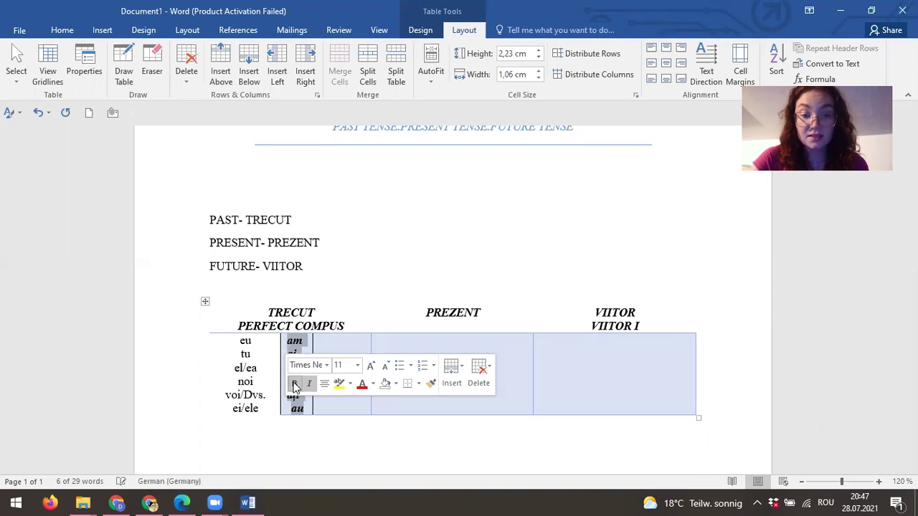
click(362, 386)
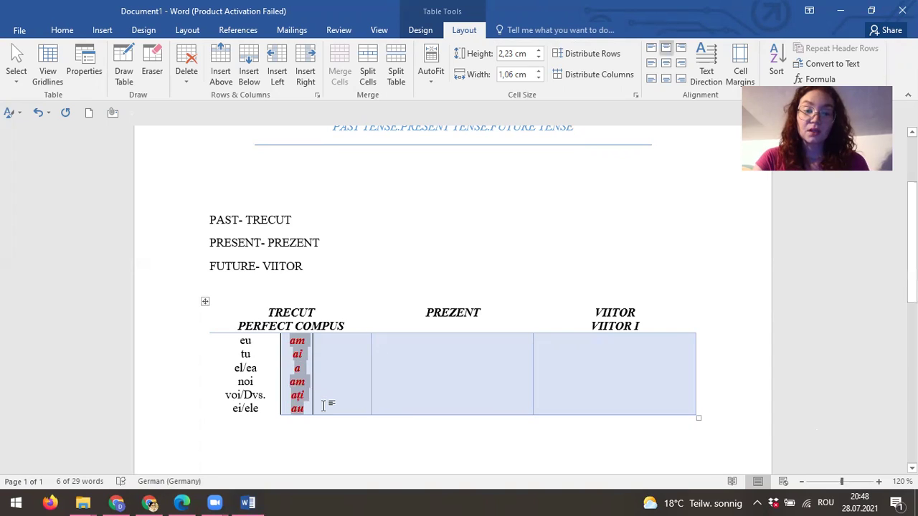
Enter AVUT, centred, in the empty narrow cell beside the red auxiliaries.
click(324, 406)
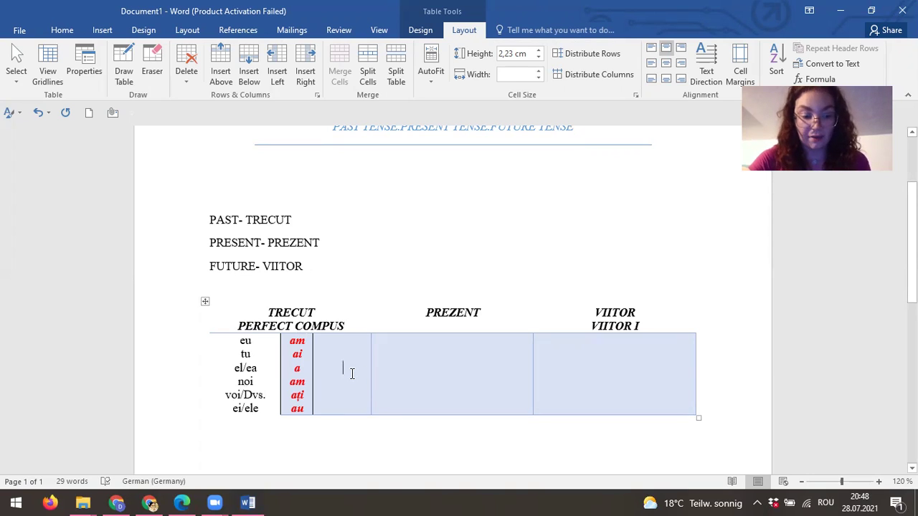
text(AV)
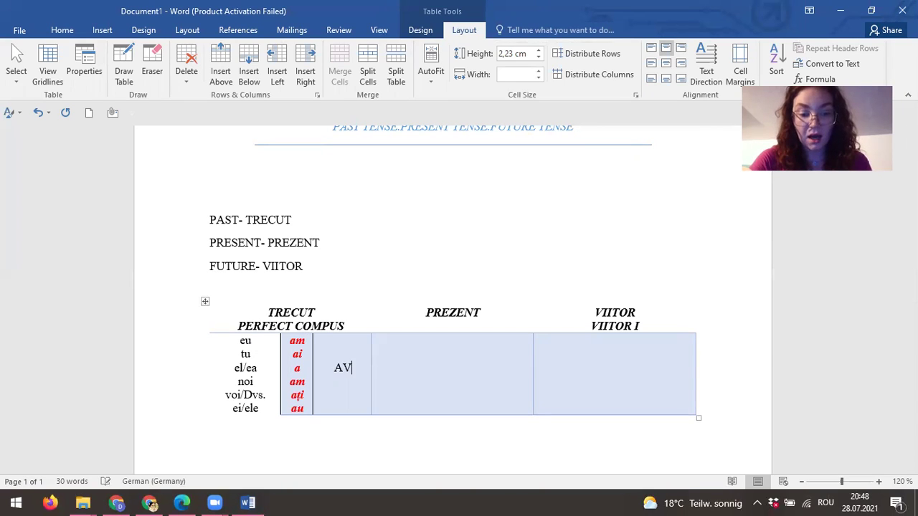
text(UT)
Add the line "A avea- to have" below FUTURE- VIITOR, leaving one empty line between them.
click(311, 264)
key(Return)
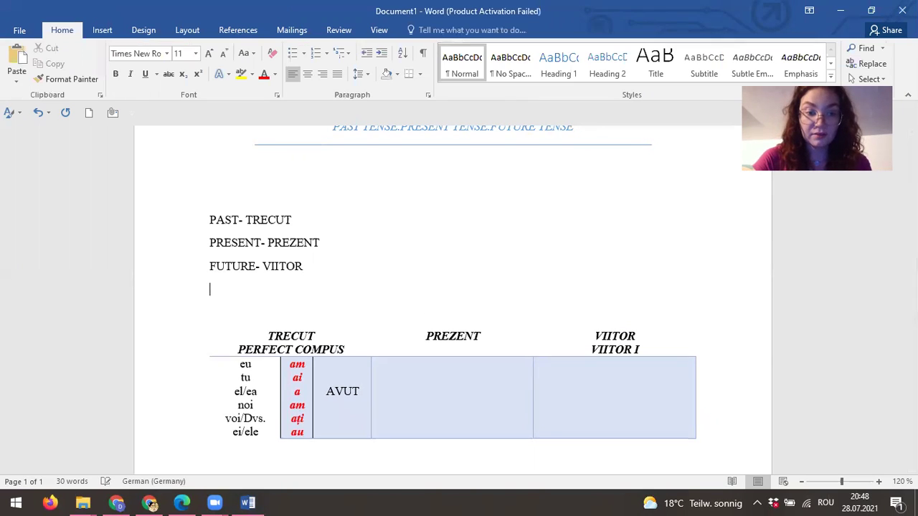
key(Return)
text(A avea)
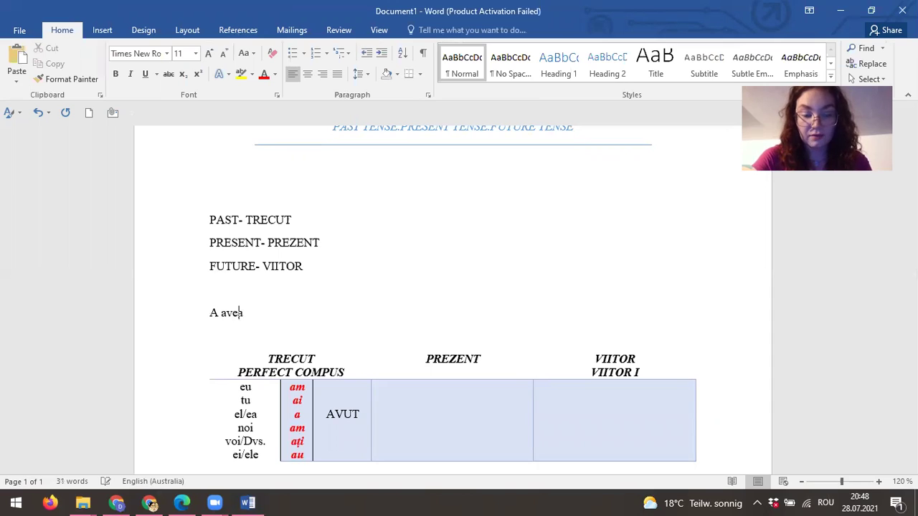
text(- t)
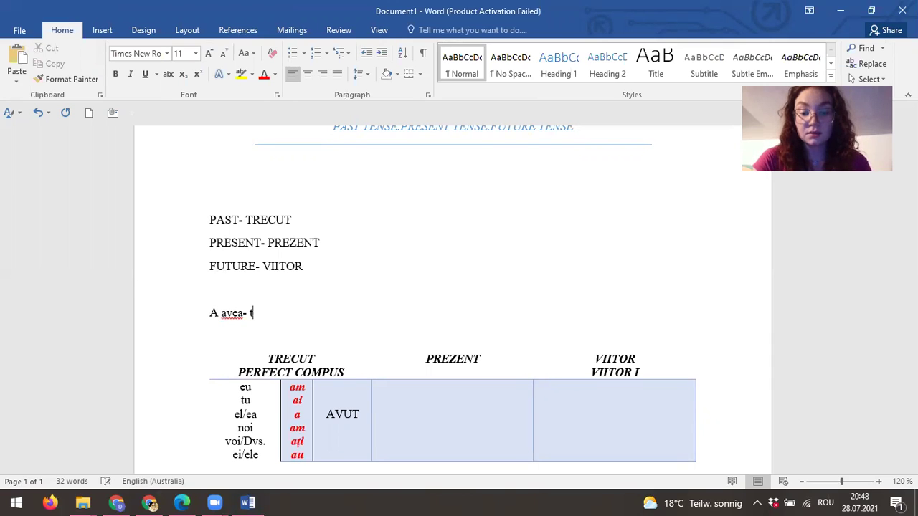
text(o be)
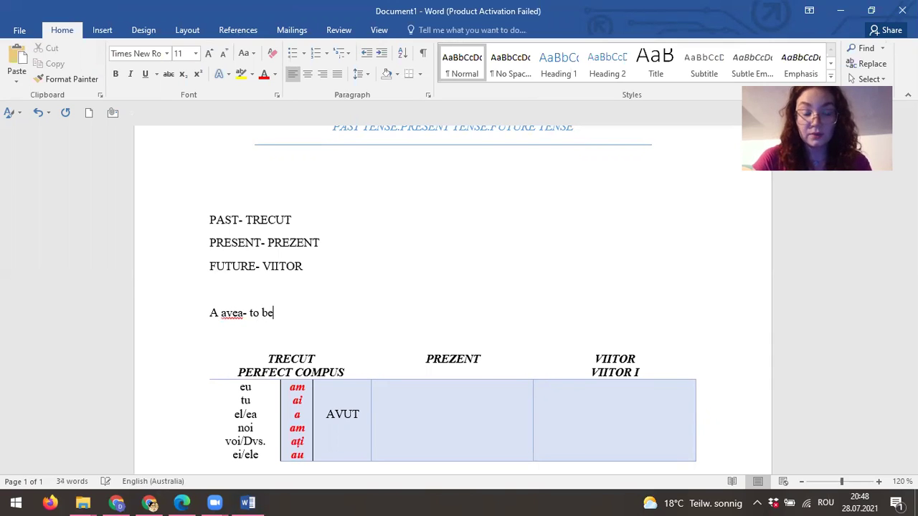
key(BackSpace)
key(BackSpace)
text(have )
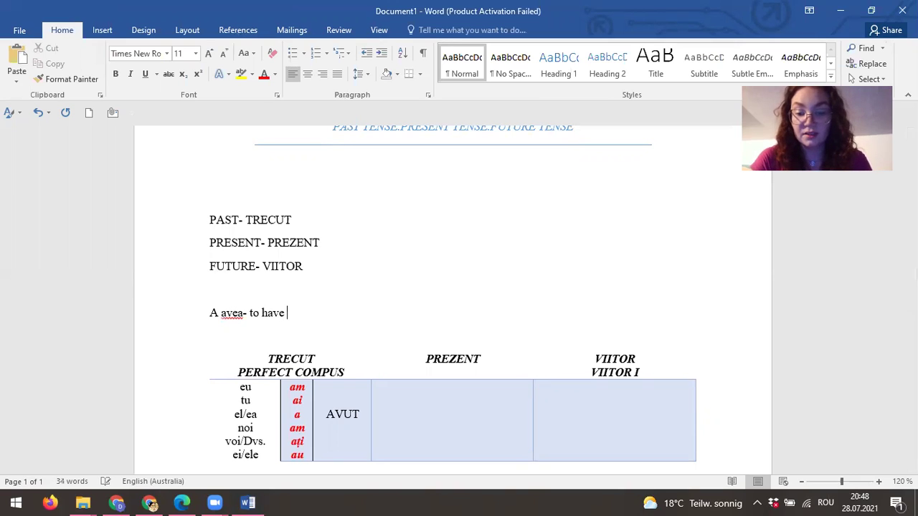
Append (inf.) in parentheses to the "A avea- to have" line.
text(())
key(Left)
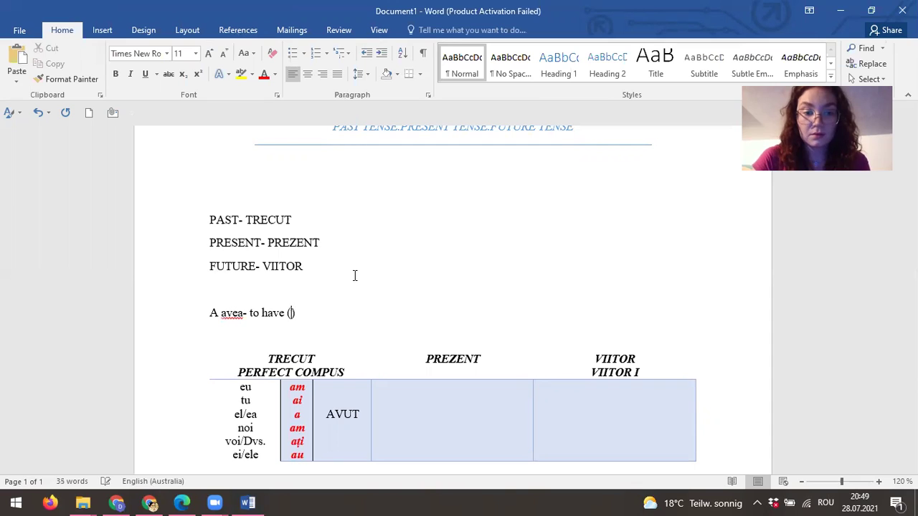
text(inf)
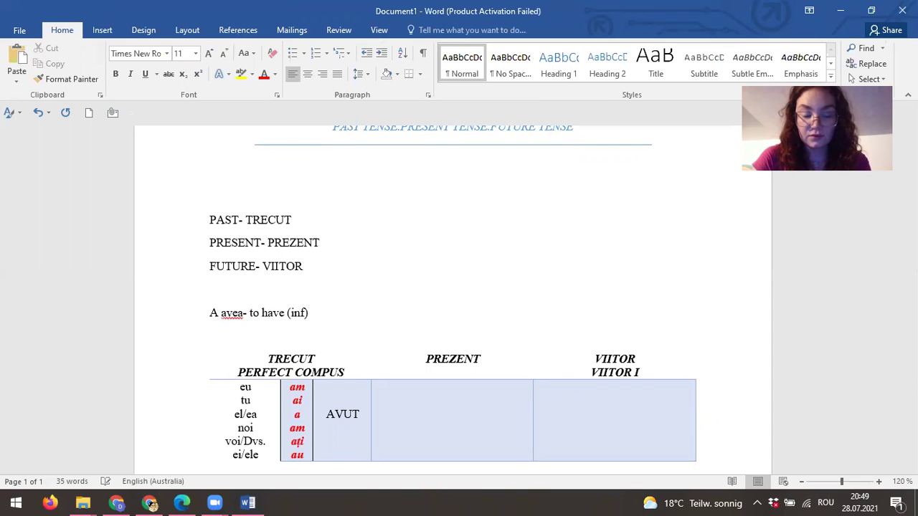
text(.)
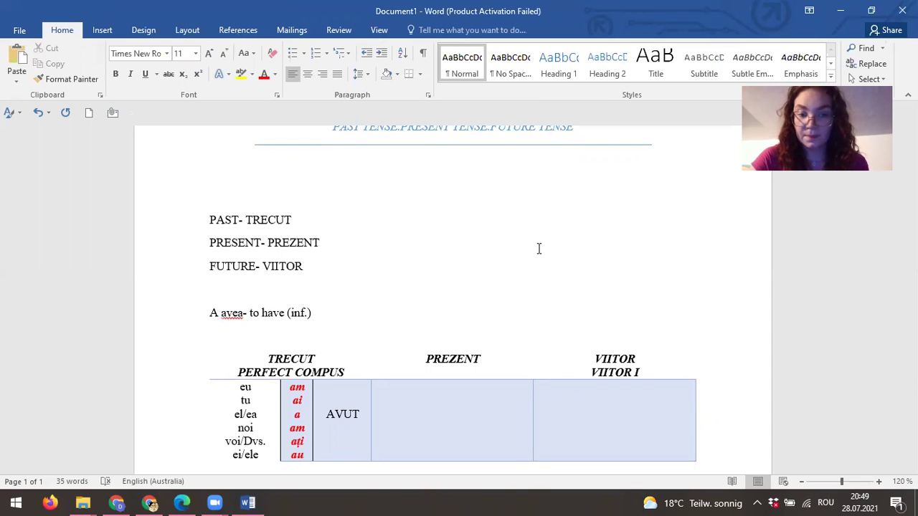
Copy the six pronoun lines from the TRECUT column into the empty PREZENT cell as text only.
scroll(452, 295, down, 1)
scroll(453, 294, down, 2)
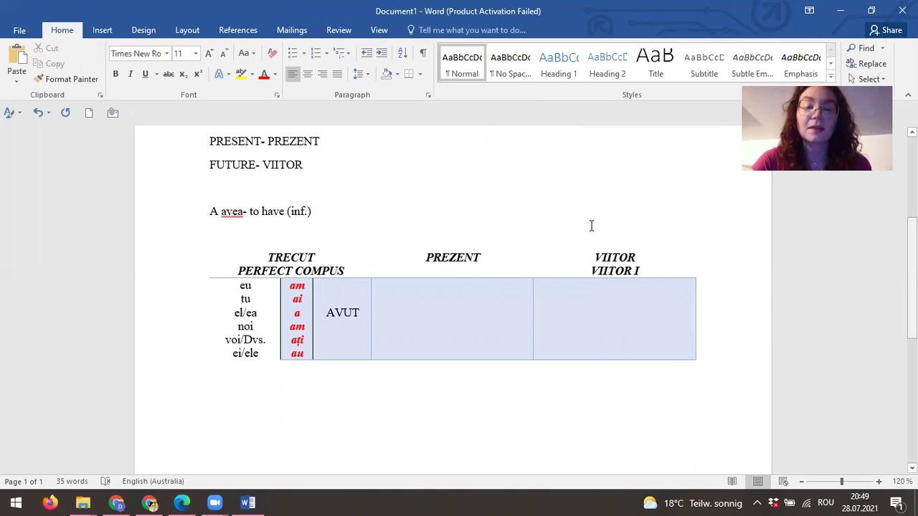
click(453, 297)
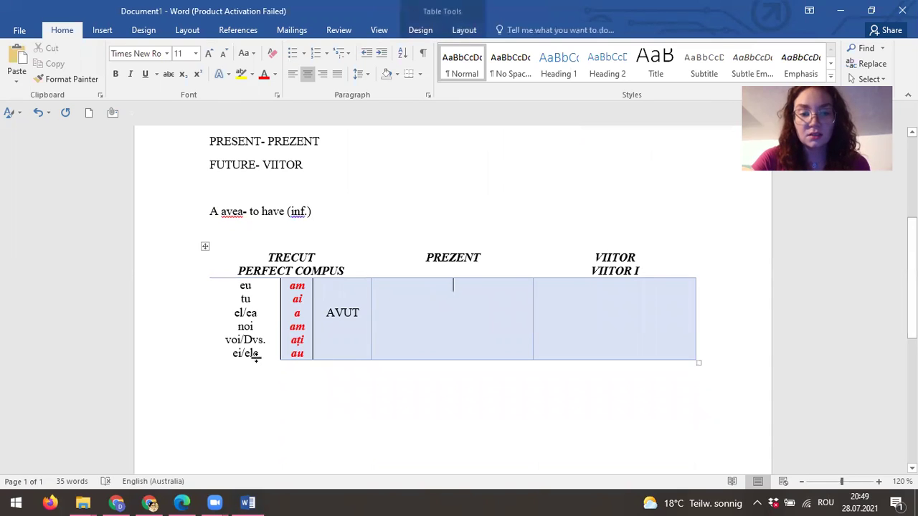
drag(258, 357, 243, 287)
right_click(245, 288)
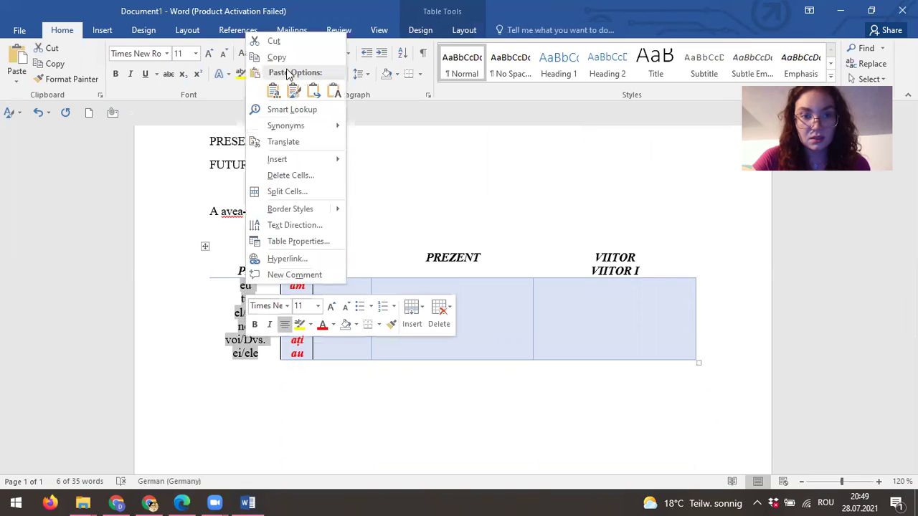
click(288, 60)
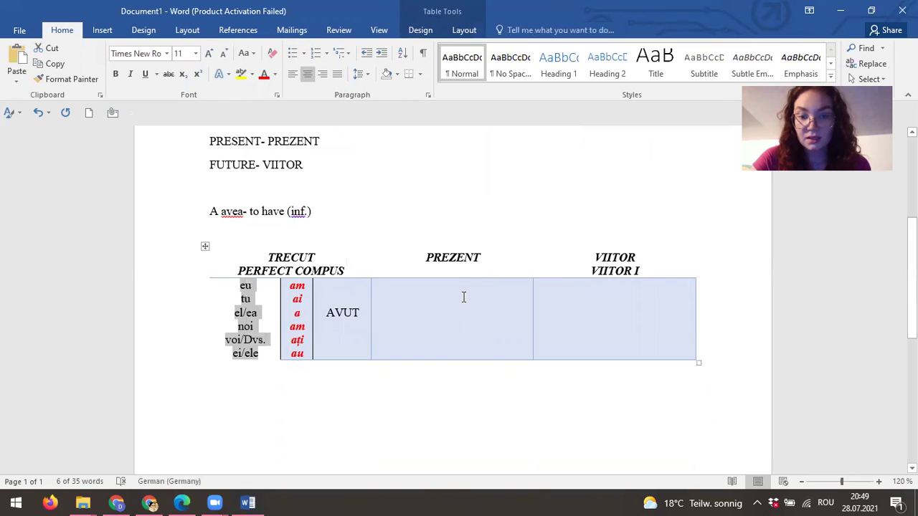
right_click(463, 297)
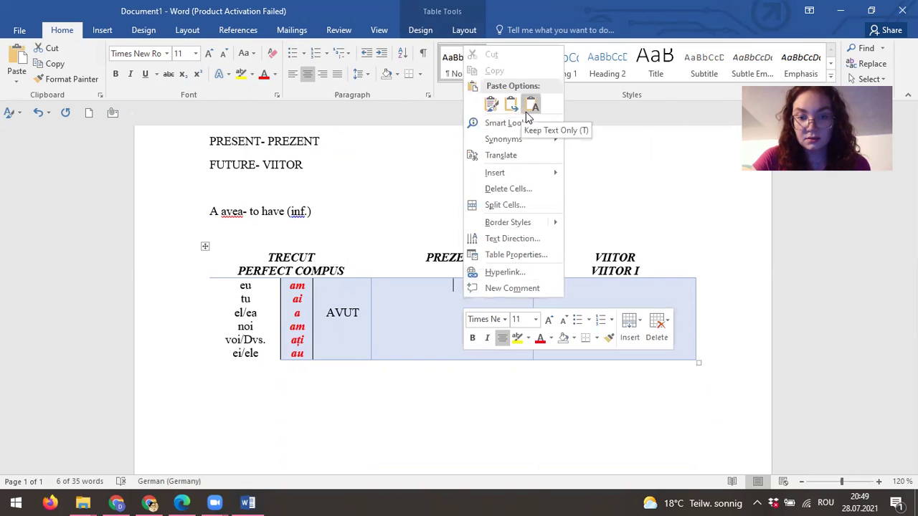
click(528, 112)
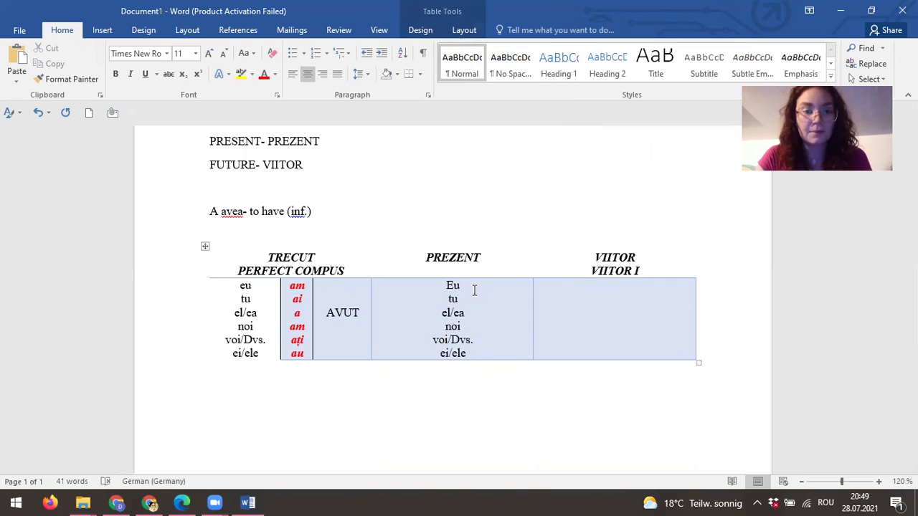
Complete the pronoun lines under PREZENT with the verb forms am, ai, are, avem, aveți and au.
text(am Tu)
text( ai)
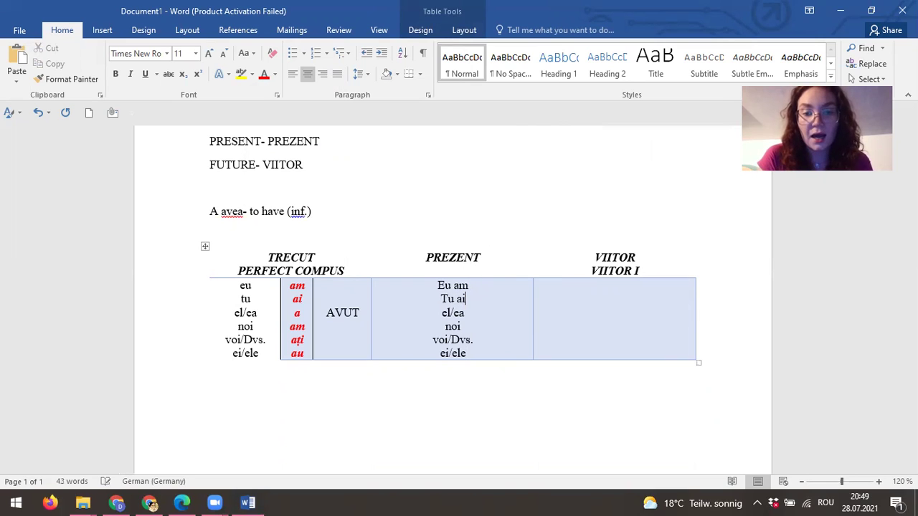
key(Down)
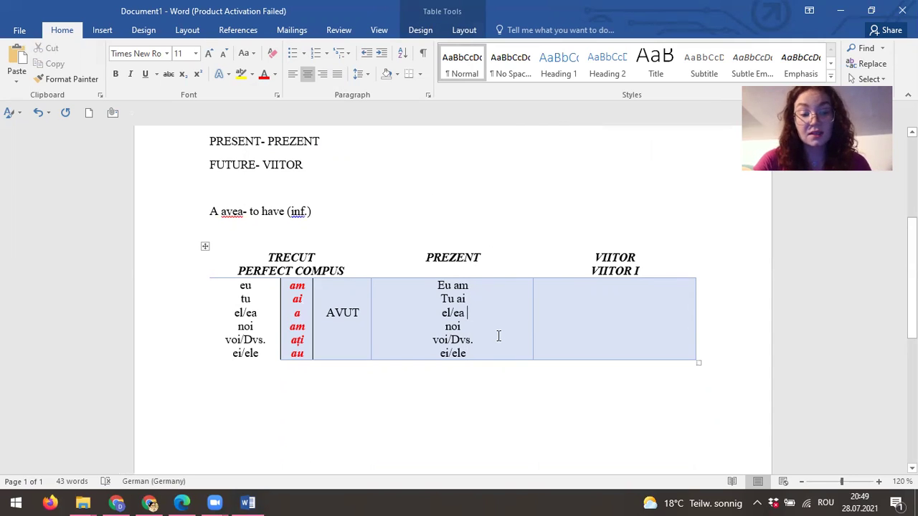
text(are)
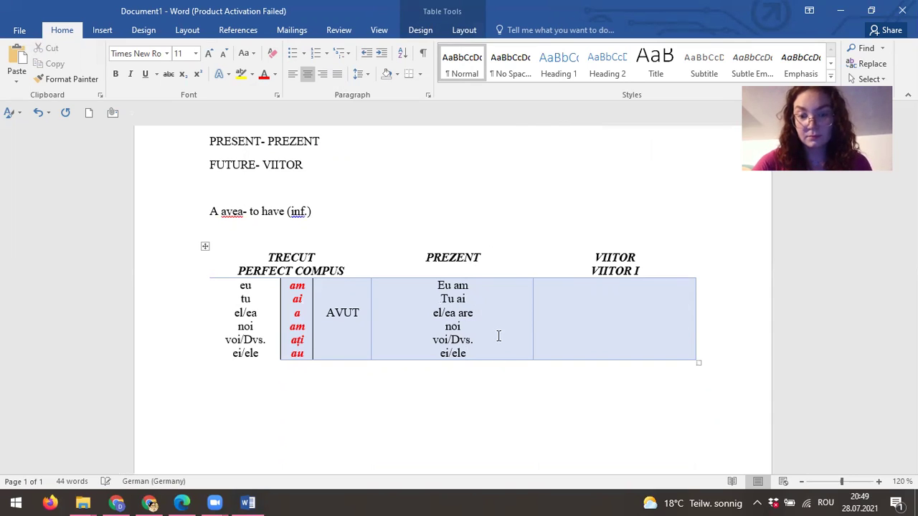
key(Down)
text(ave)
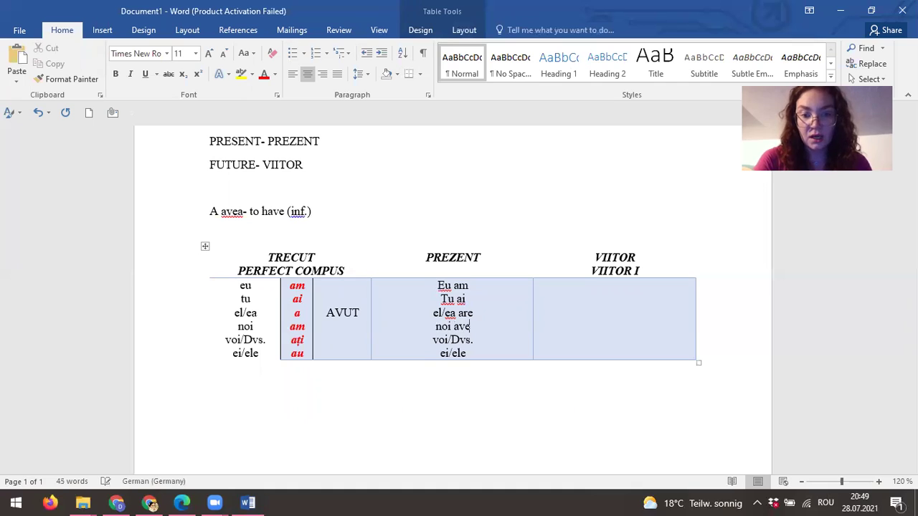
text(m voi/Dvs. )
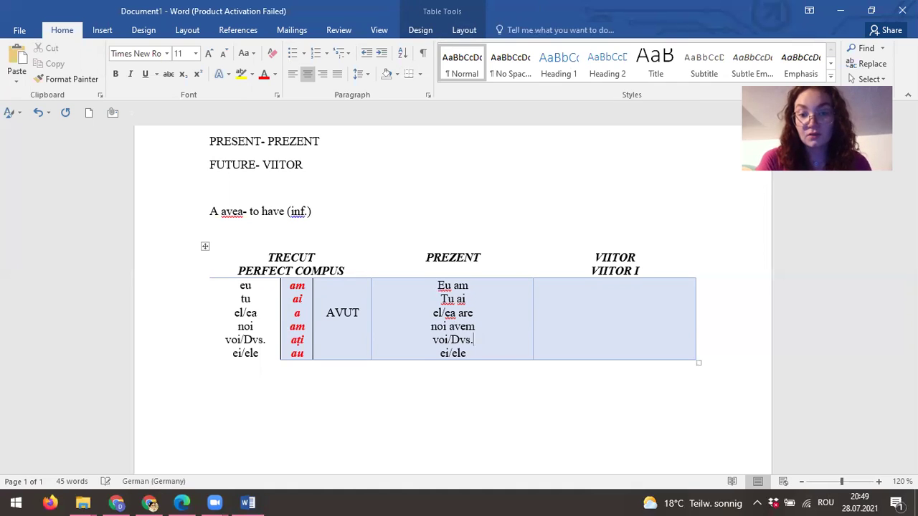
text(aveți )
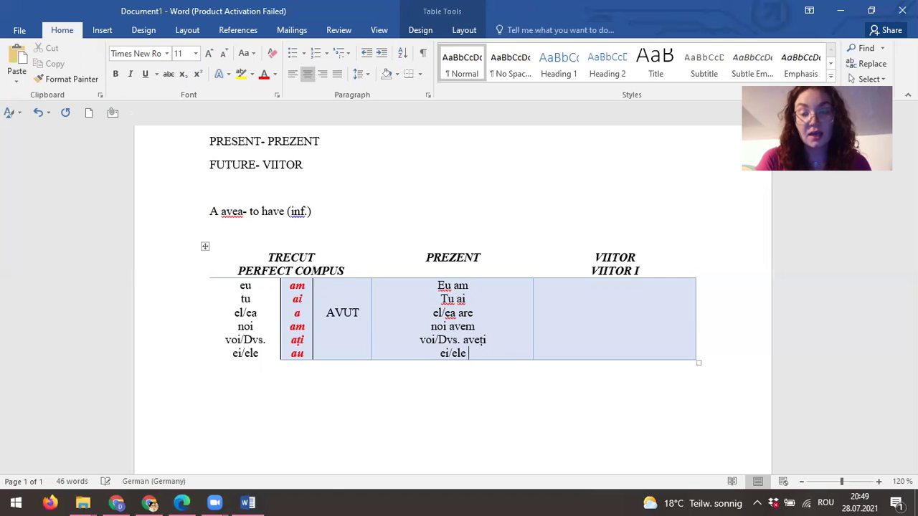
text(ei/ele au)
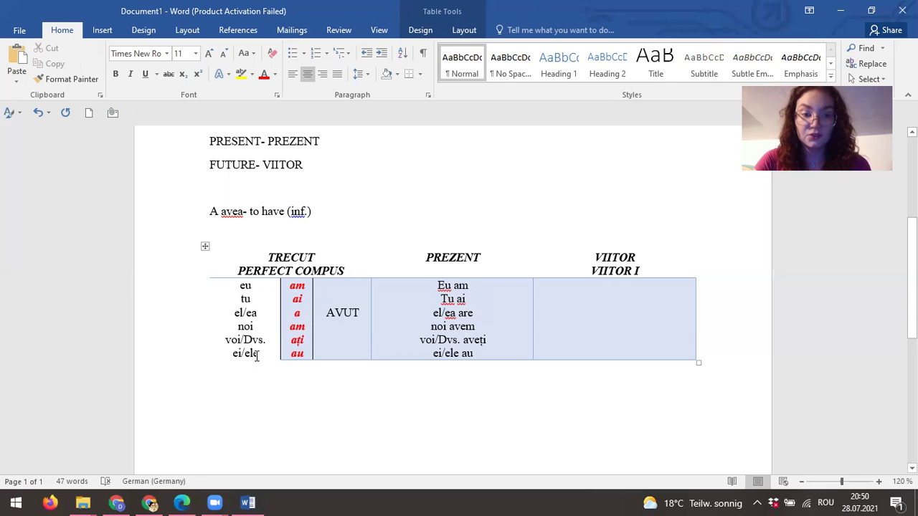
Copy the six pronoun lines from the TRECUT column into the empty VIITOR I cell as text only.
drag(257, 356, 242, 283)
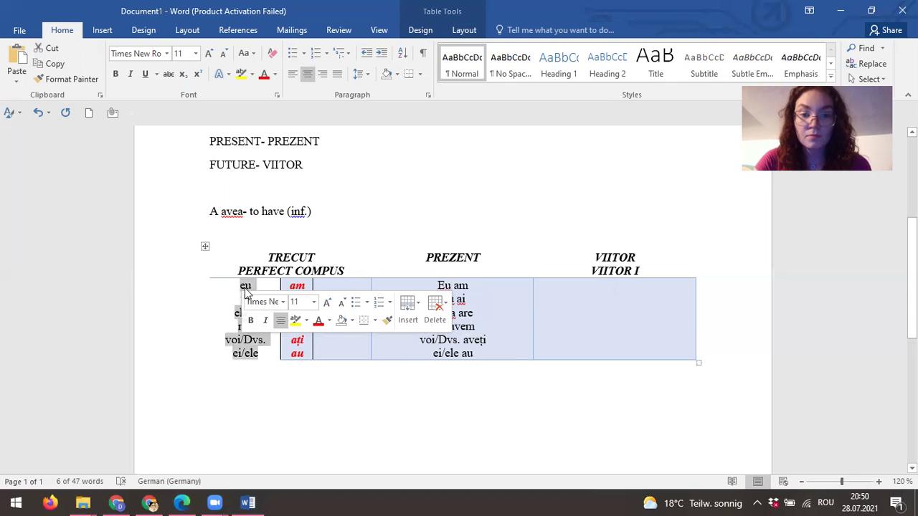
right_click(247, 290)
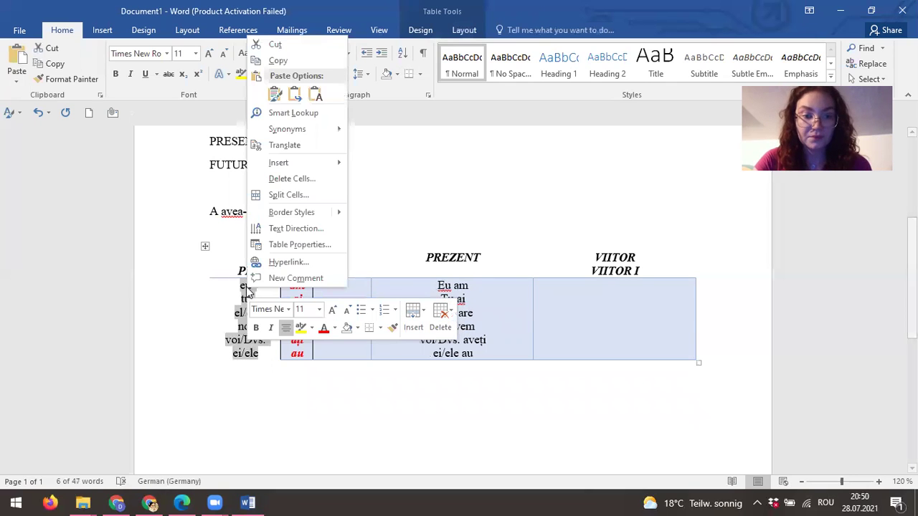
click(298, 61)
right_click(579, 292)
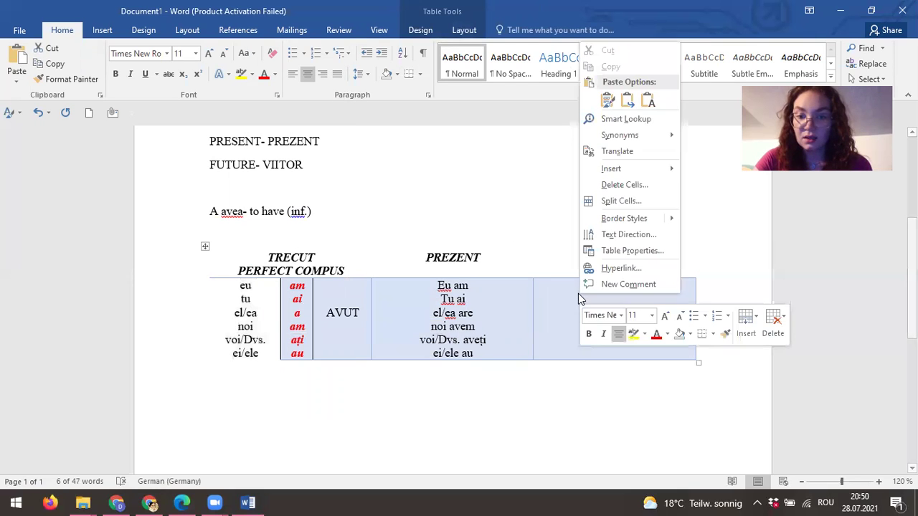
click(650, 100)
click(650, 100)
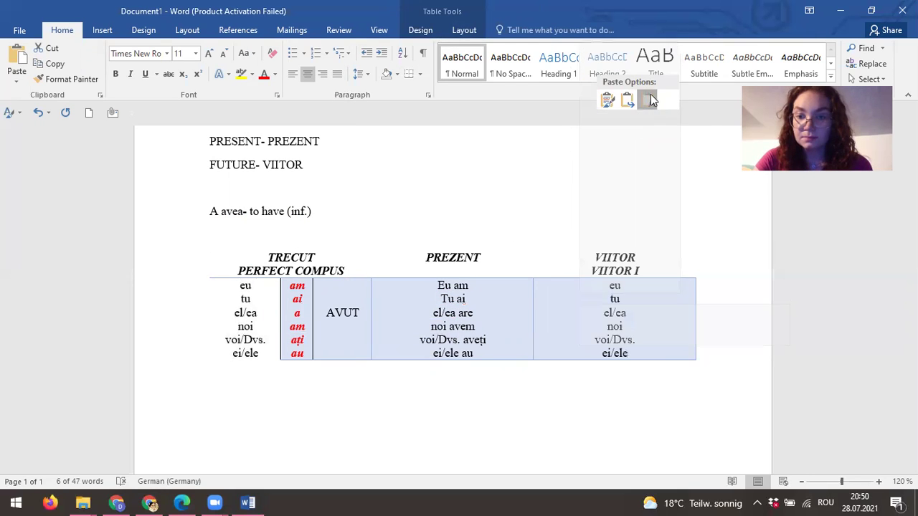
Change the capitalized Tu and Eu in the PREZENT column to lowercase tu and eu.
click(446, 298)
key(BackSpace)
text(t)
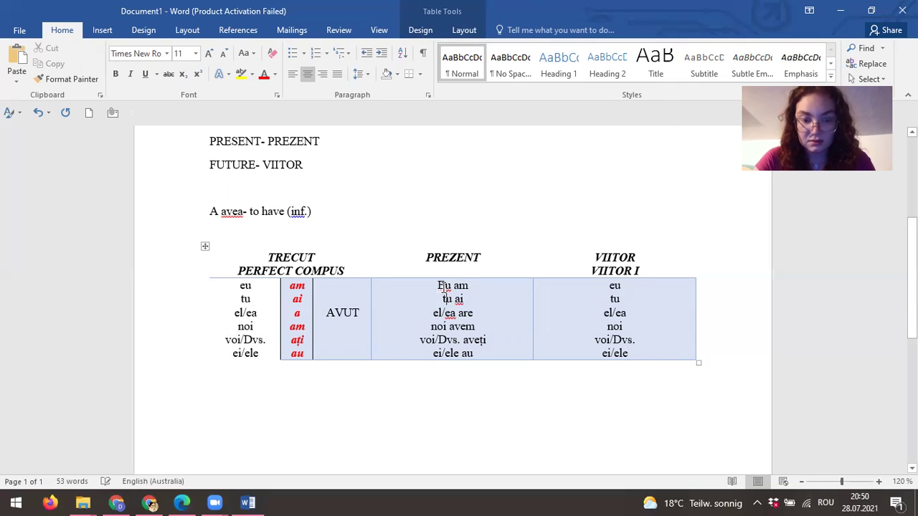
click(442, 287)
key(BackSpace)
text(e)
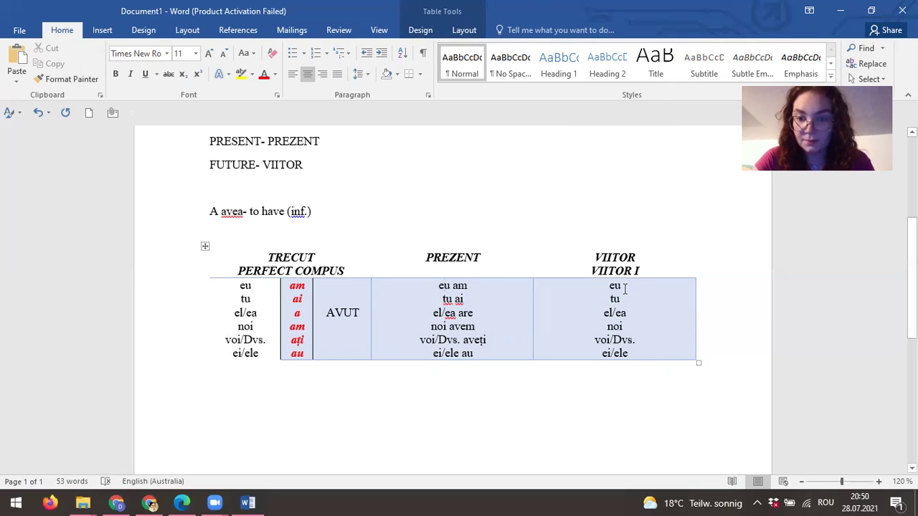
Draw two vertical borders in the cell under VIITOR I to split it into three columns, with the pronouns in the first.
click(625, 288)
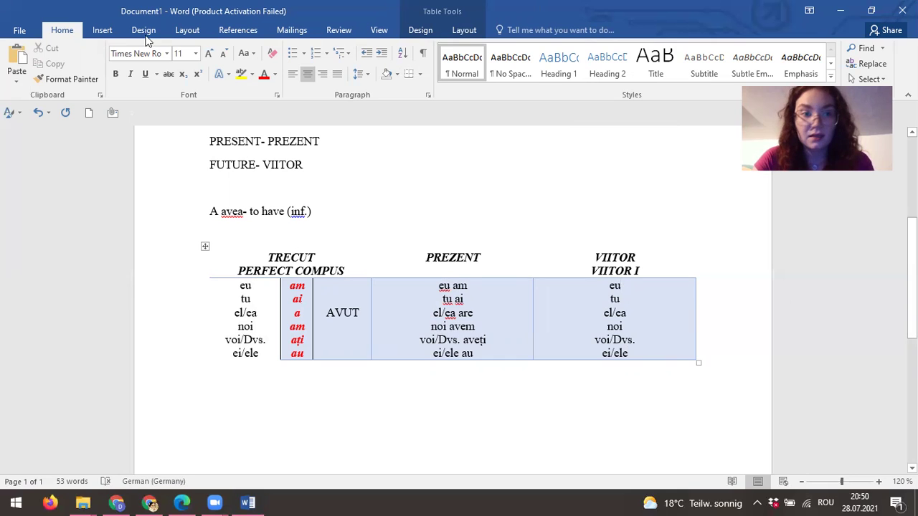
click(101, 30)
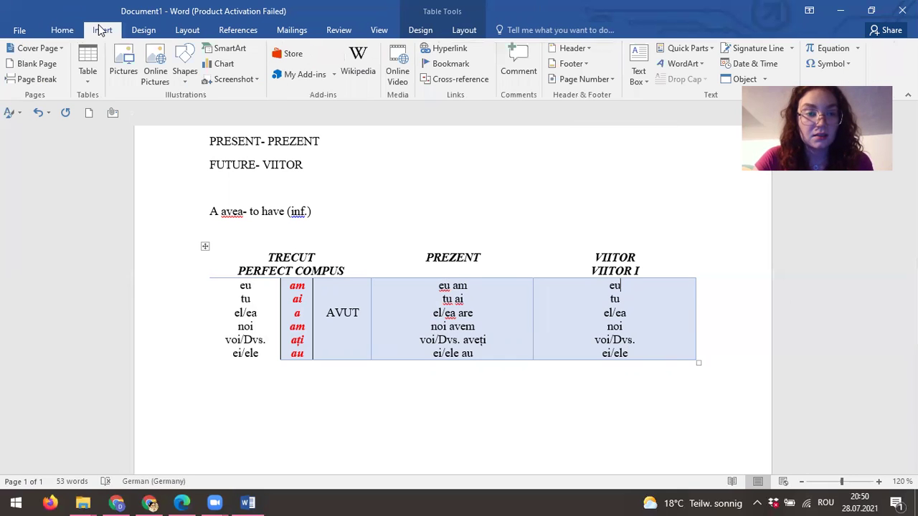
click(85, 77)
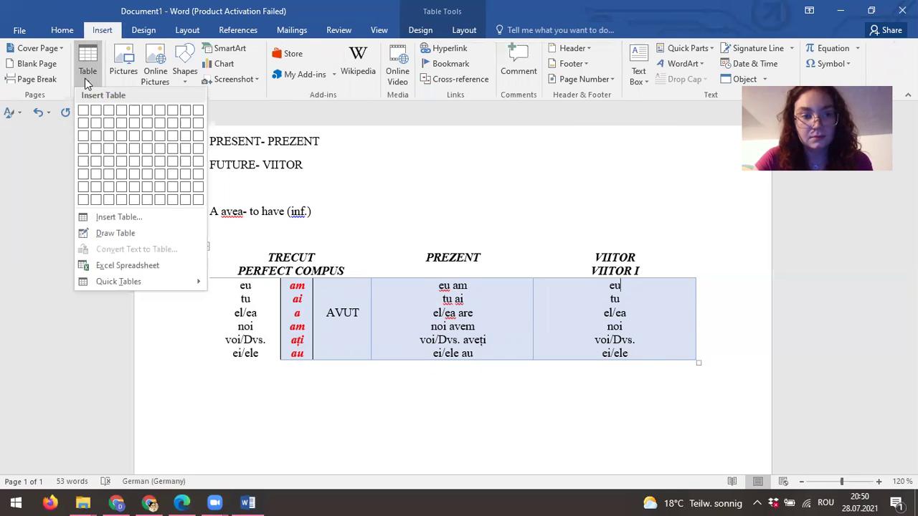
click(108, 232)
drag(633, 277, 641, 356)
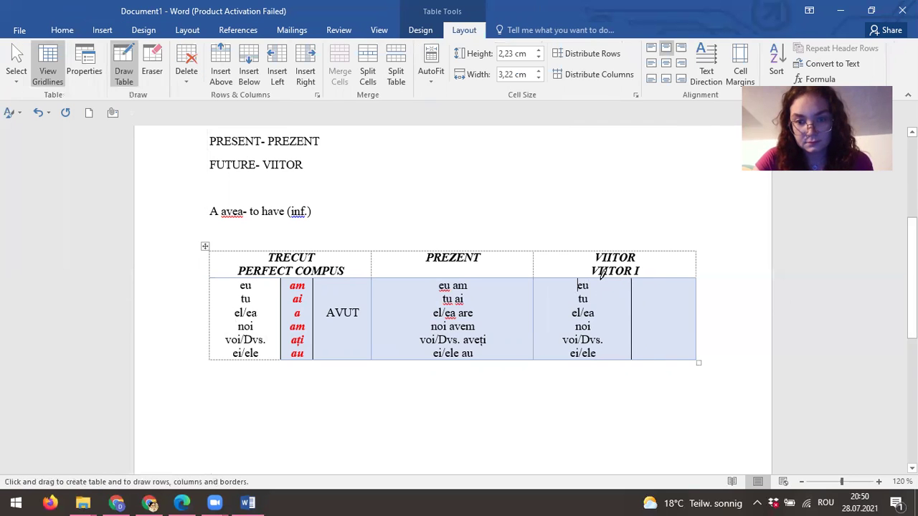
drag(602, 278, 602, 357)
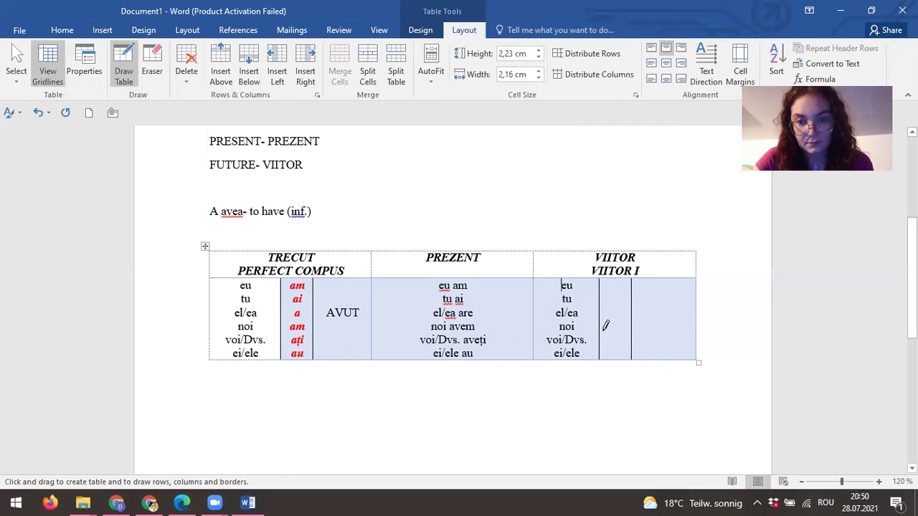
Fill the middle column under VIITOR I with the auxiliary forms voi, vei, va, vom, veți and vor, one per line.
click(615, 279)
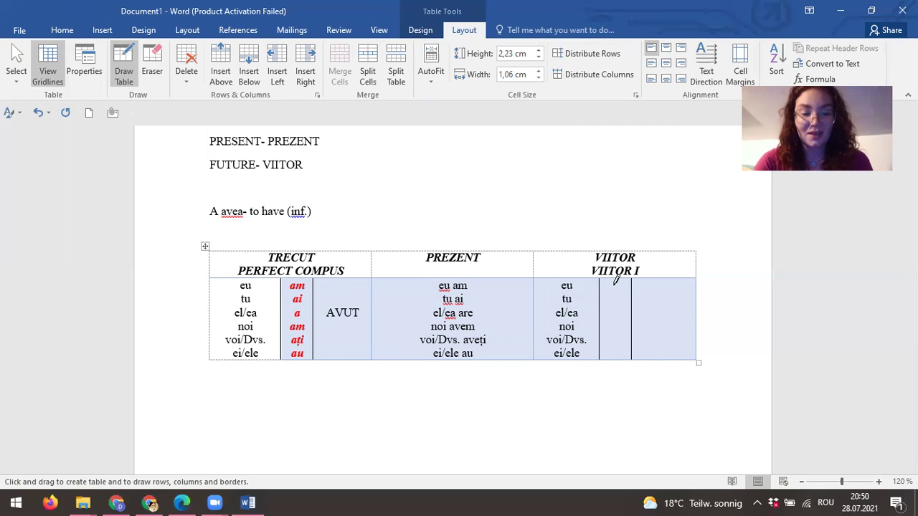
text(voi)
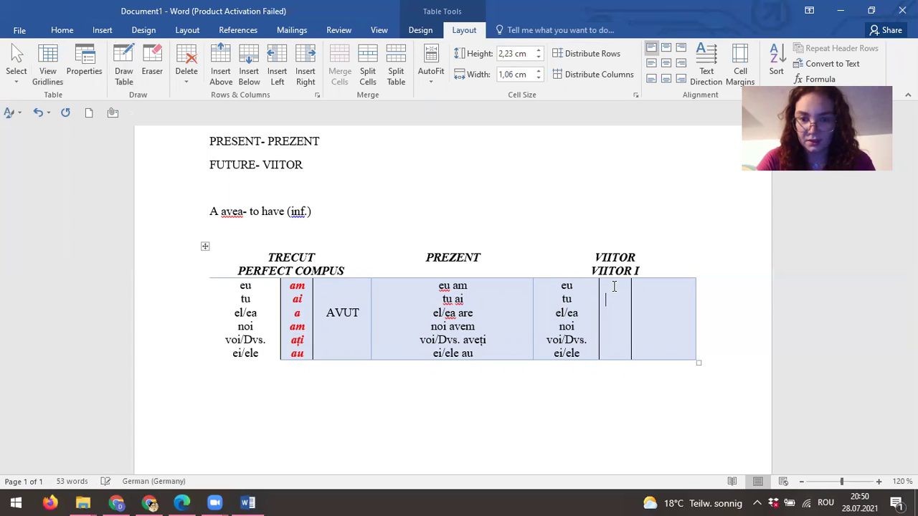
text(voi)
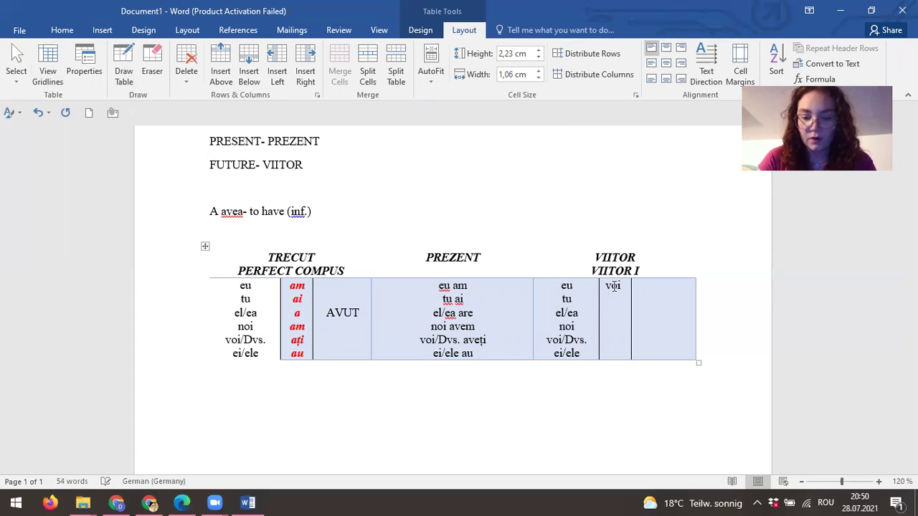
text(vei)
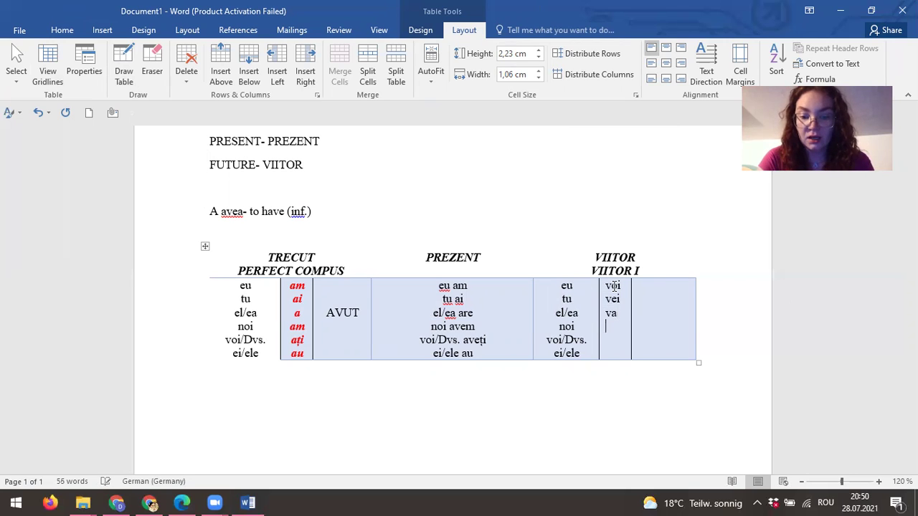
text(vom)
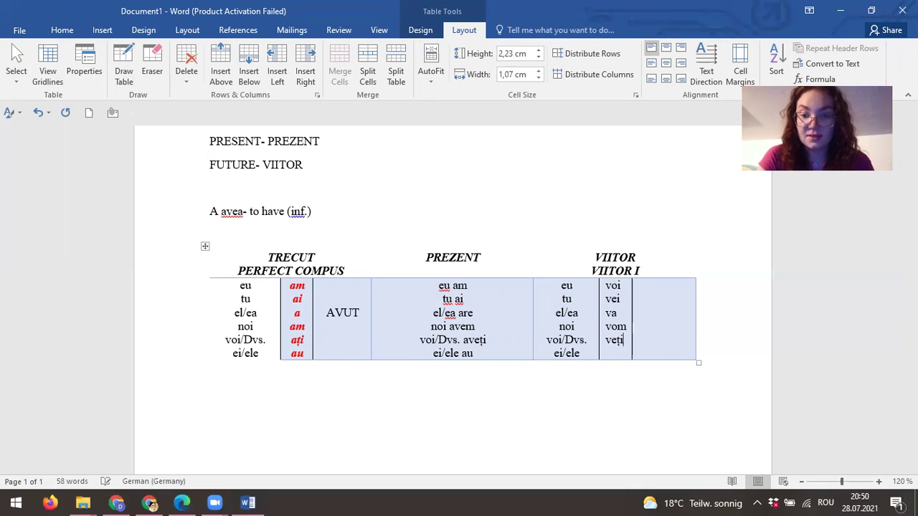
key(Down)
text(voi)
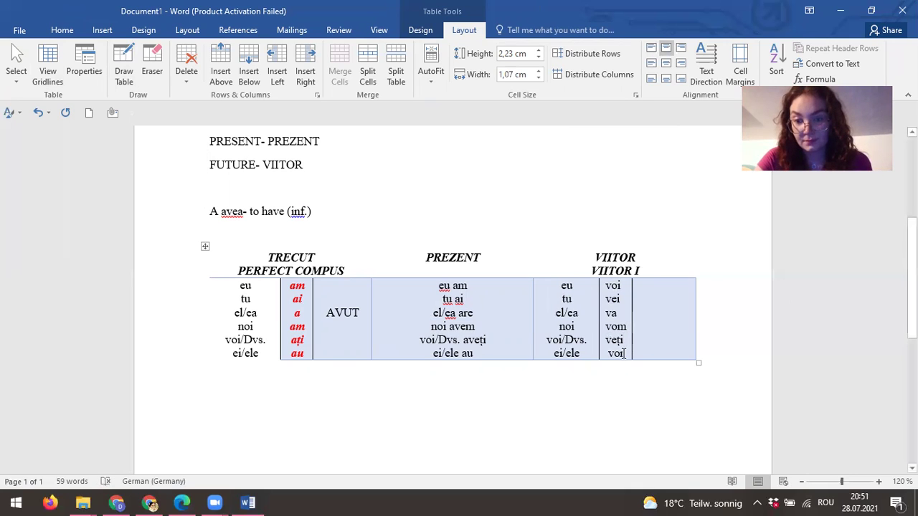
Format the six future auxiliary forms voi to vor as bold, italic and purple.
drag(624, 353, 614, 287)
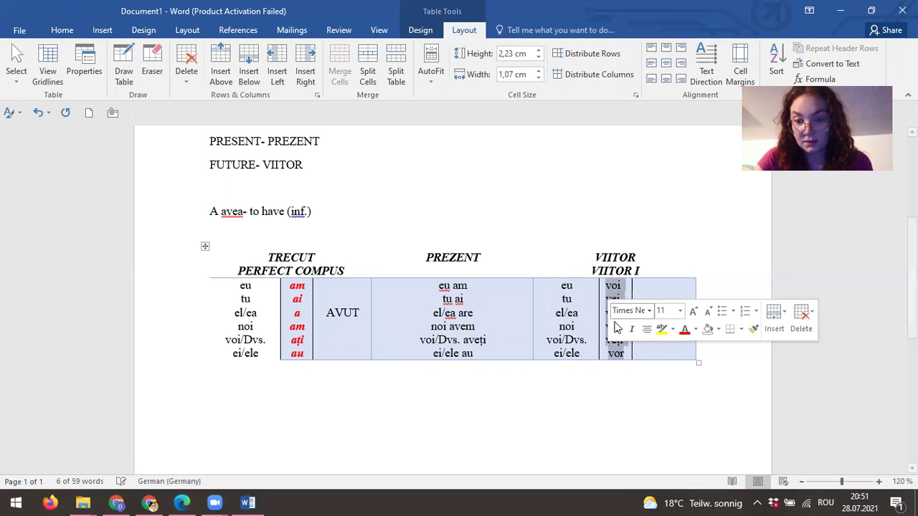
click(617, 330)
click(630, 329)
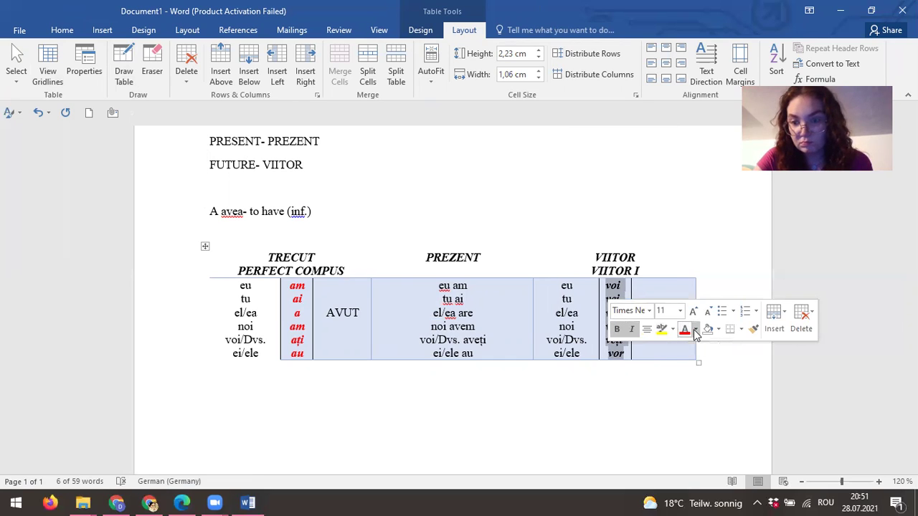
click(695, 330)
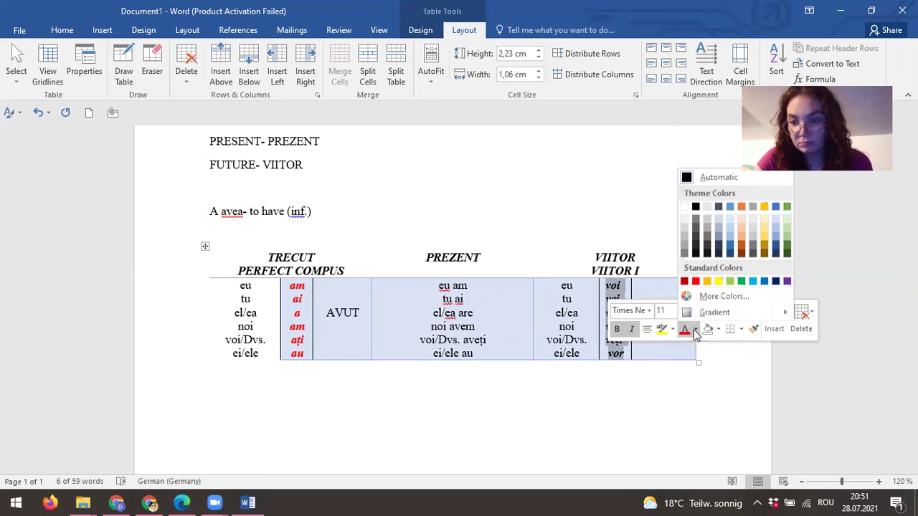
click(787, 281)
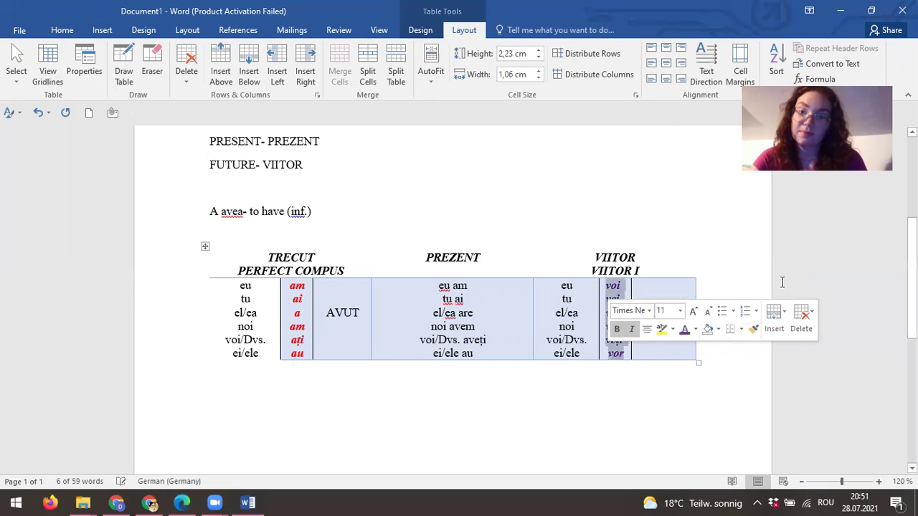
Enter AVEA beside va in the empty VIITOR I column and center the six auxiliary forms in their column.
click(670, 292)
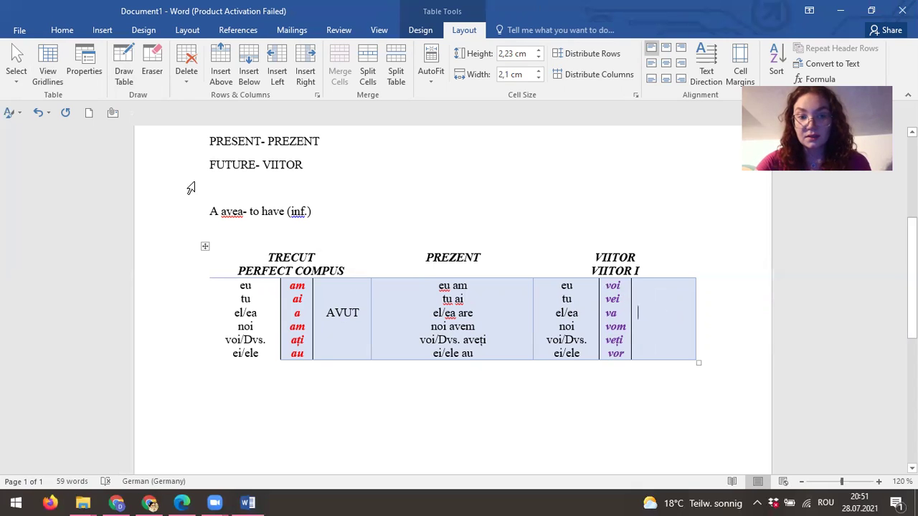
text(AVEA)
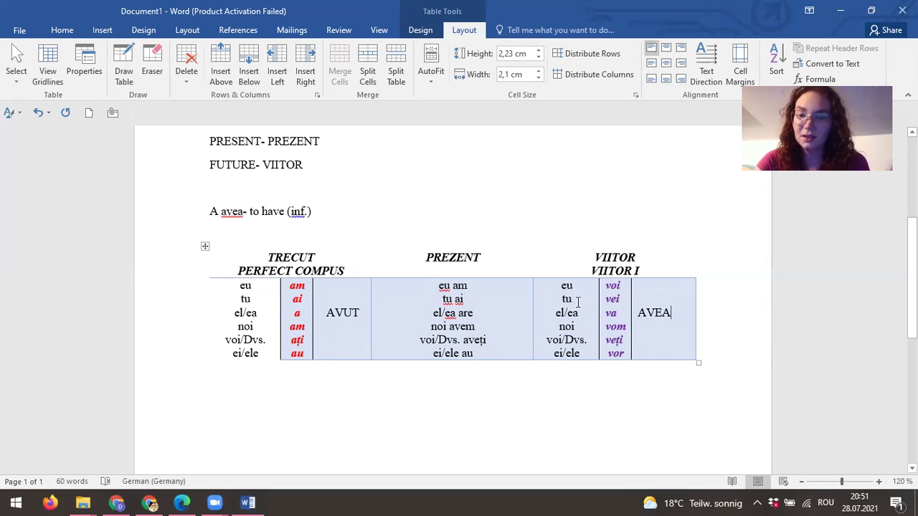
drag(624, 352, 614, 286)
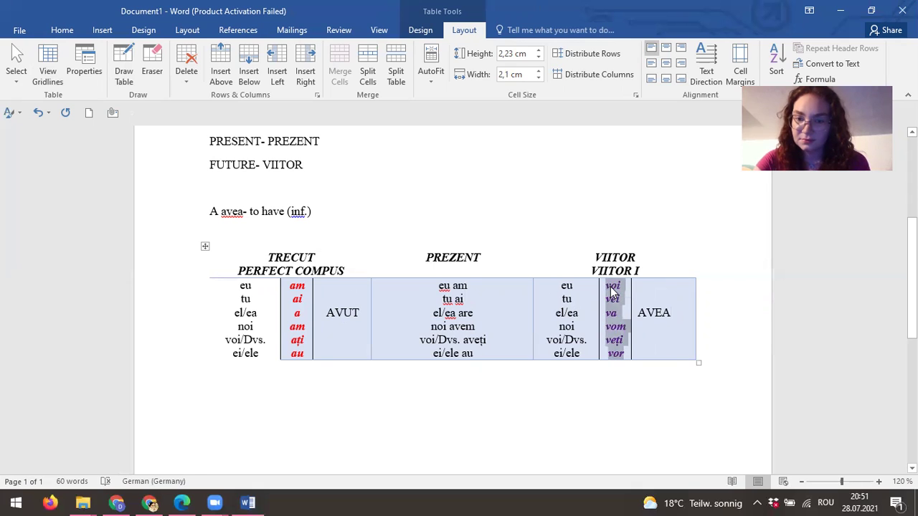
Add the line "A mânca- to eat" below the table.
click(610, 406)
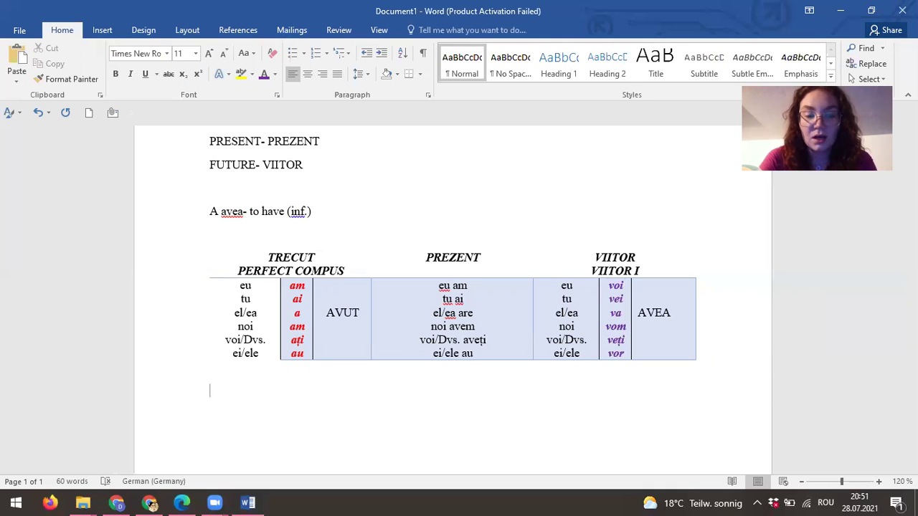
text(A mânc)
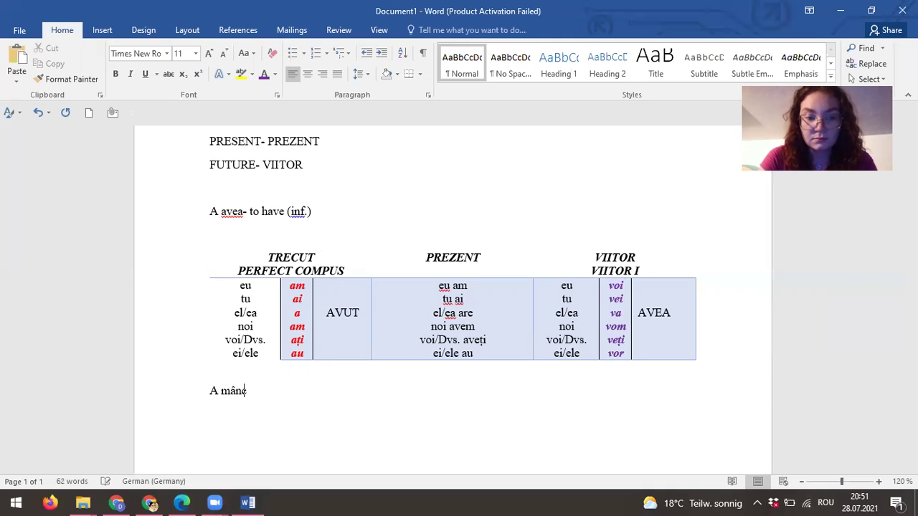
text(a- )
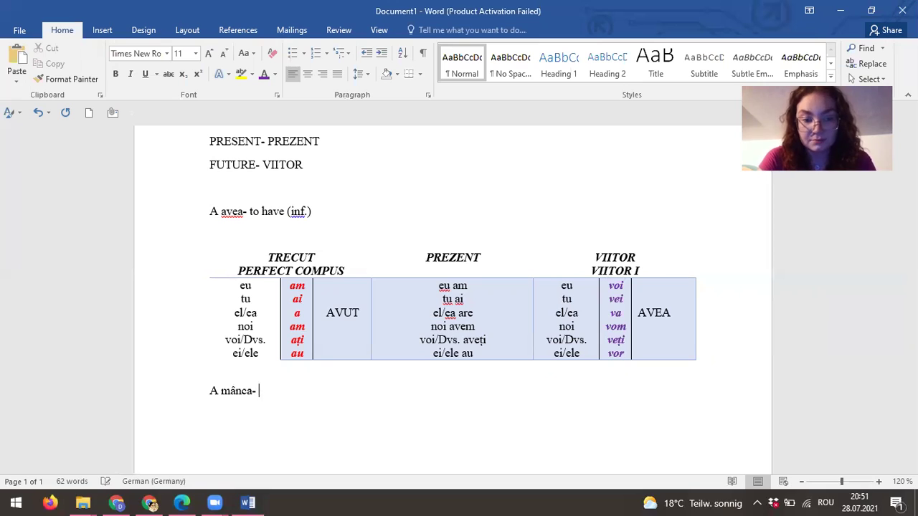
text(to eat)
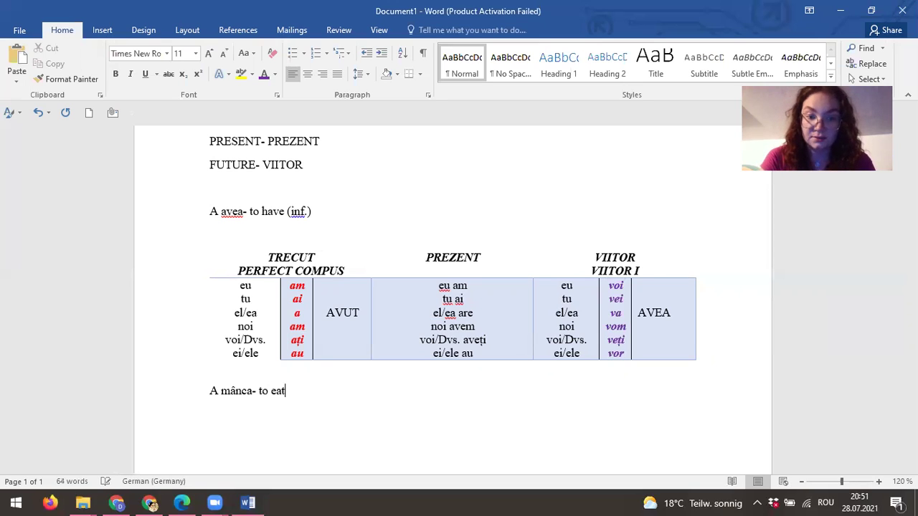
Add the participle "Mâncat" and the past-tense example "Eu am mâncat ciocolată." on separate lines below "A mânca- to eat".
key(Return)
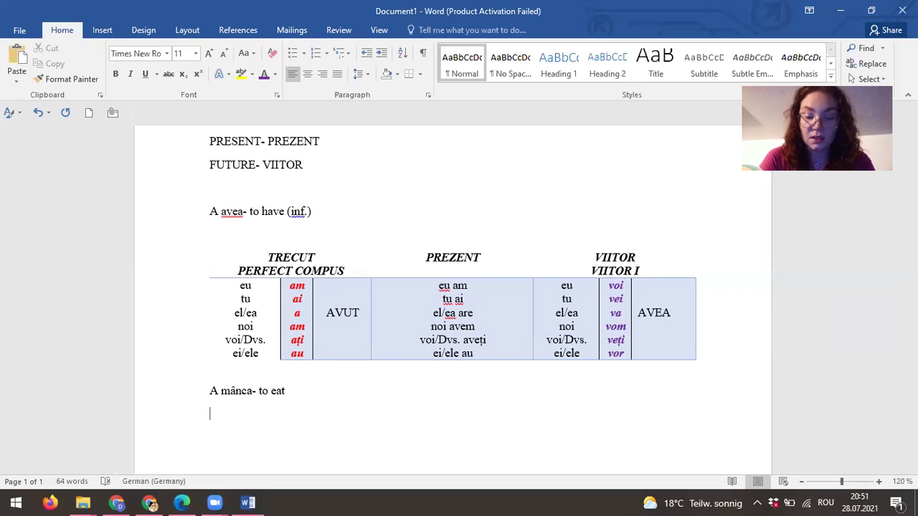
text(mâncat)
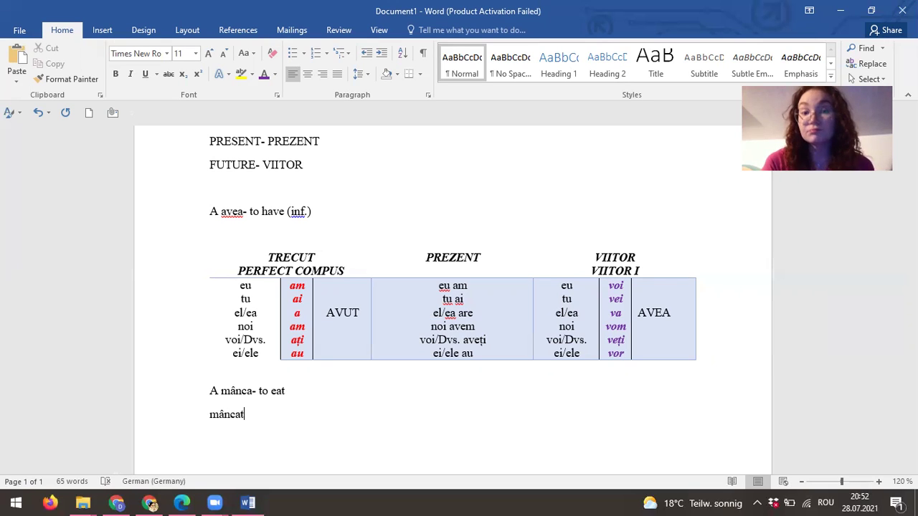
key(Return)
text(Eu am mân)
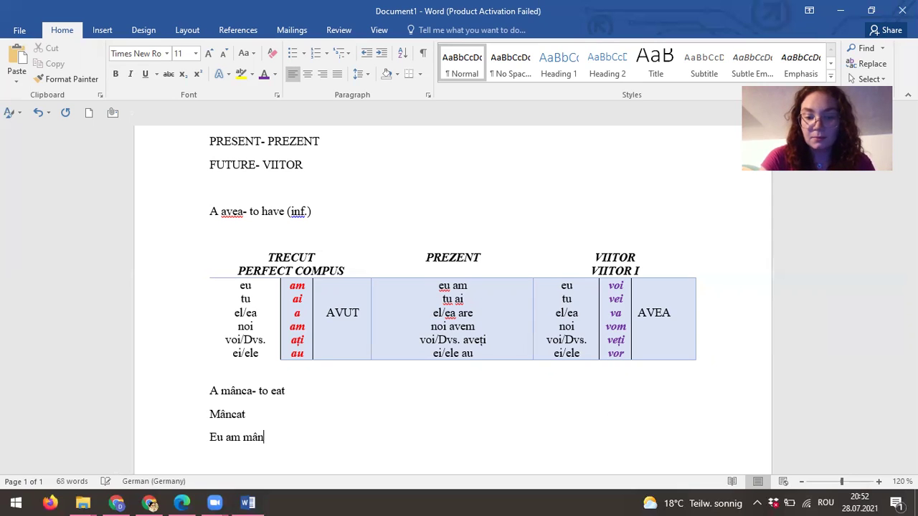
text(cat ciocolată.)
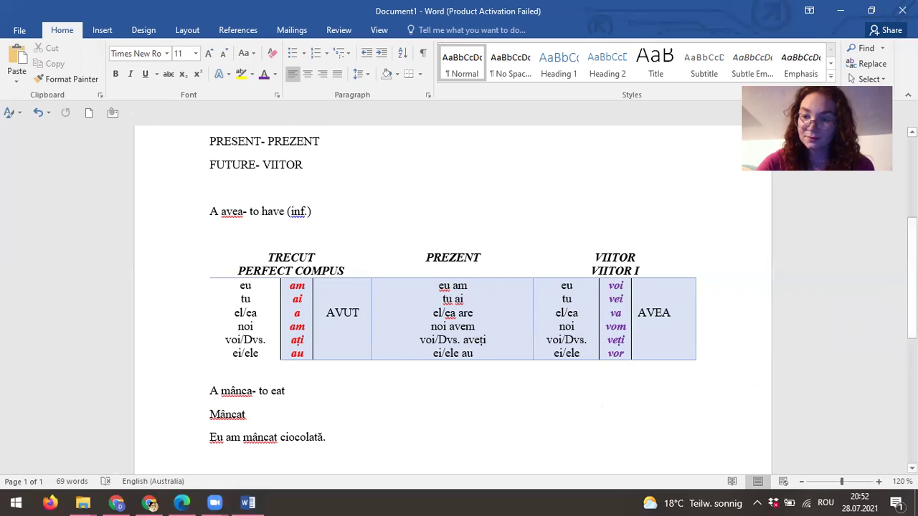
Add the future-tense example "Eu voi mânca ciocolată." on a new line below the past-tense sentence.
scroll(754, 392, down, 1)
key(Return)
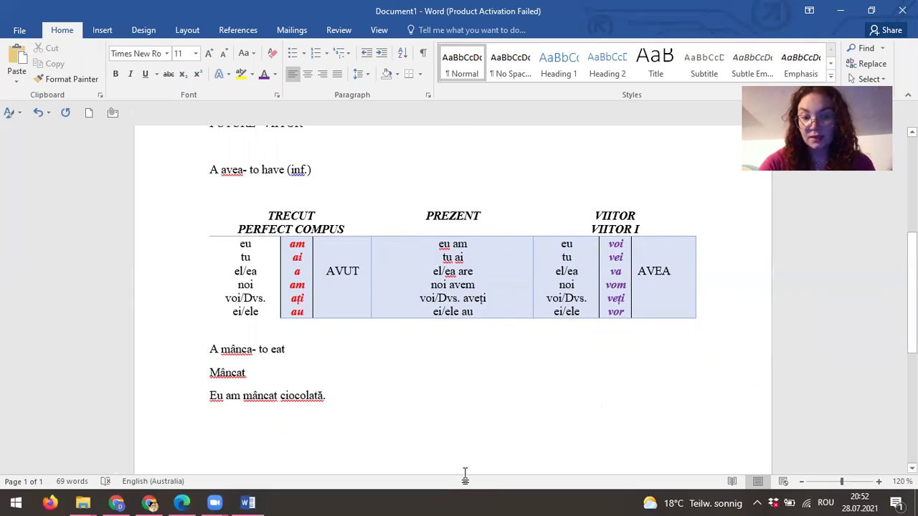
text(Eu )
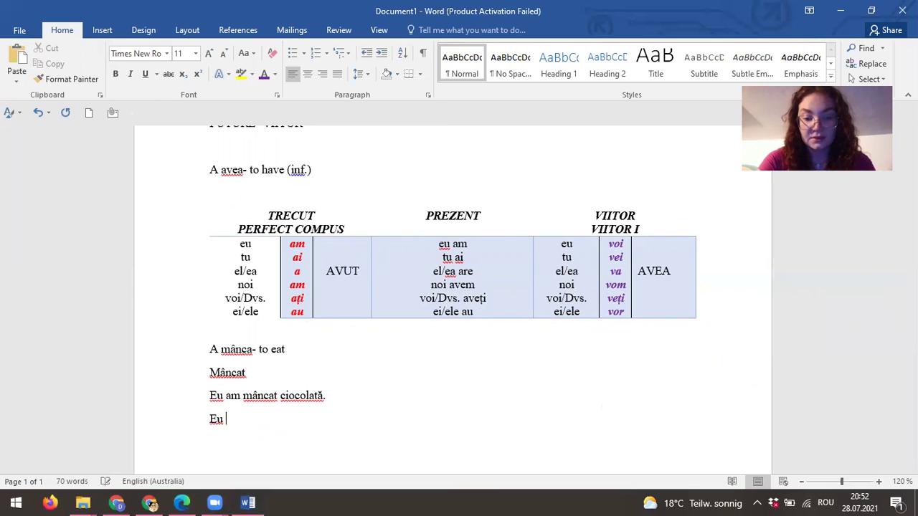
text(voi)
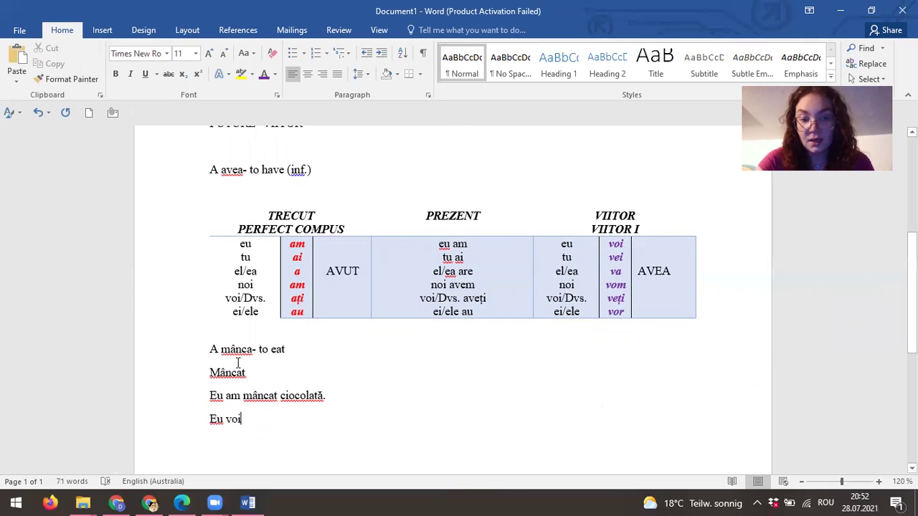
text( mânca cioc)
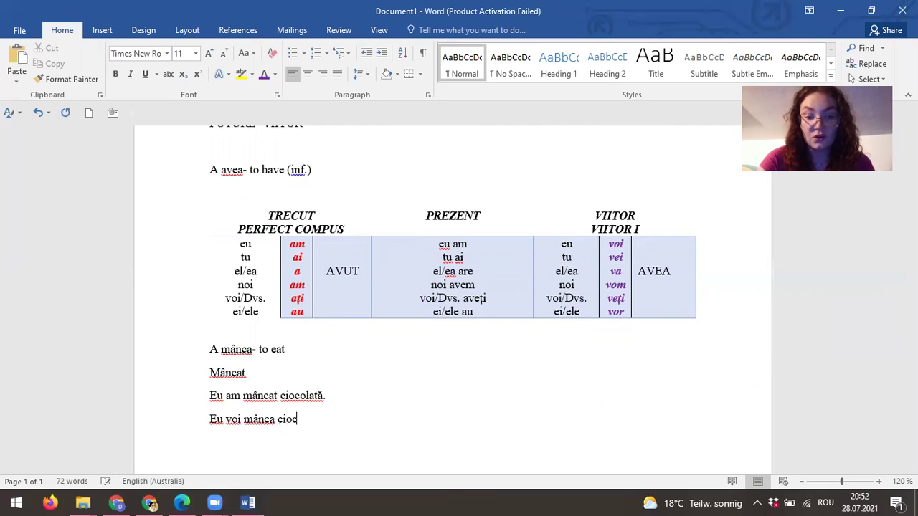
text(olată.)
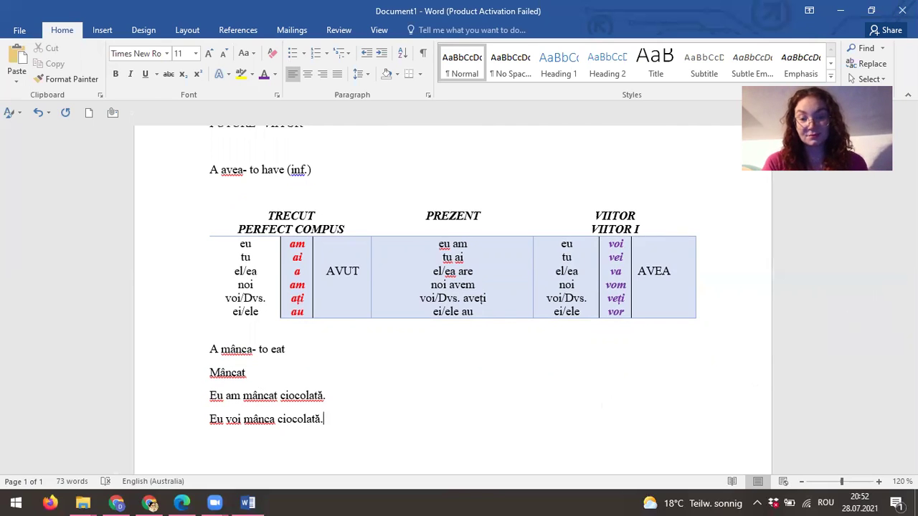
Leave a blank line after the examples, add the line "A bea- to drink" and start a new line below it.
key(Return)
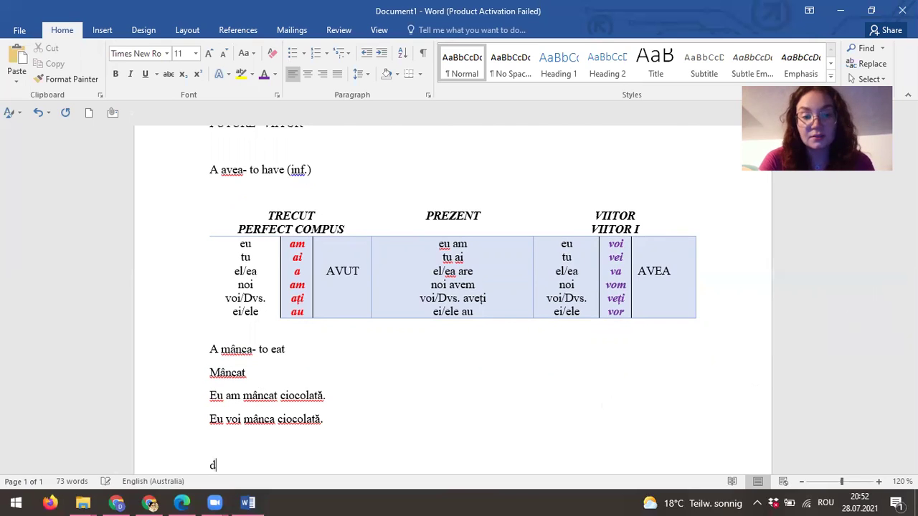
text(A bea)
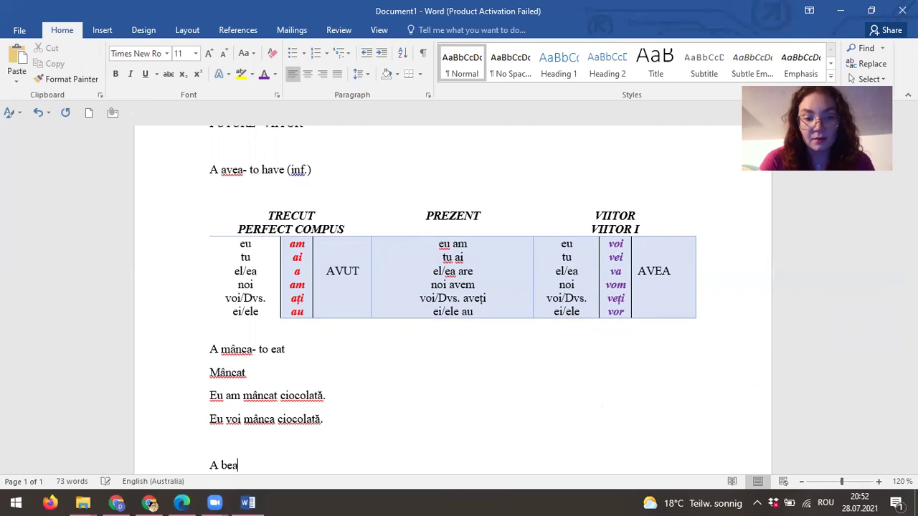
text(- to drink)
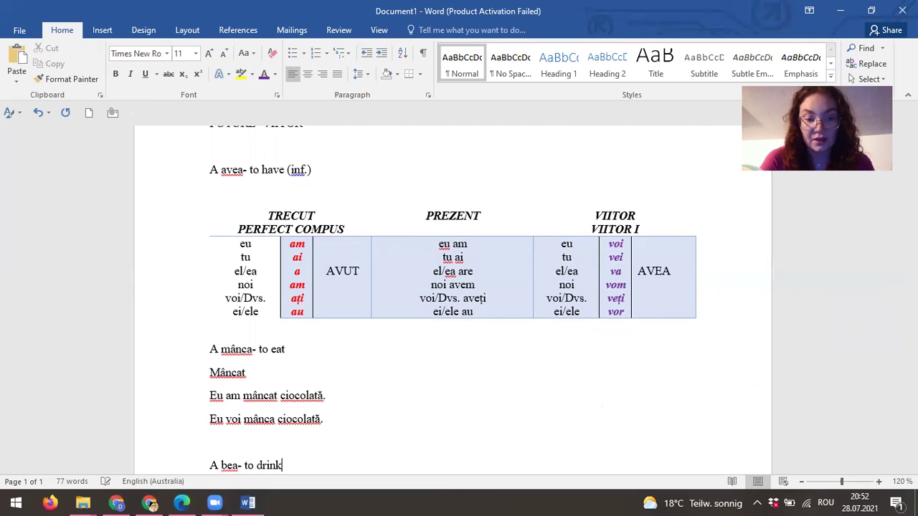
key(Return)
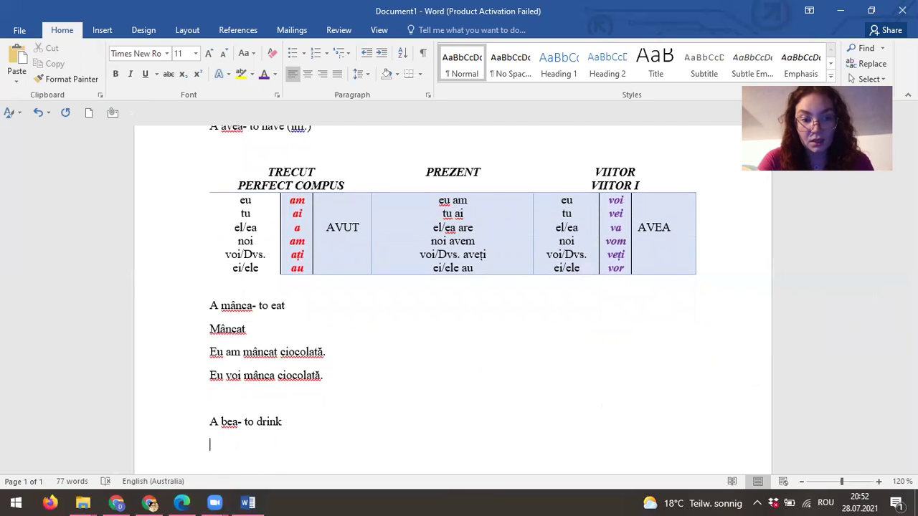
Add the past-tense example "El a băut cafea." below "A bea- to drink" and start a new line.
text(El a băut cafea)
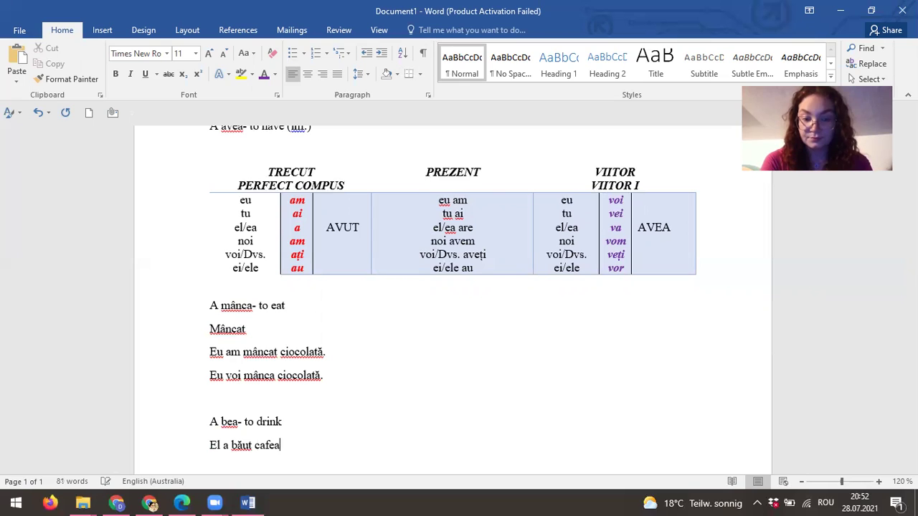
text(.)
key(Return)
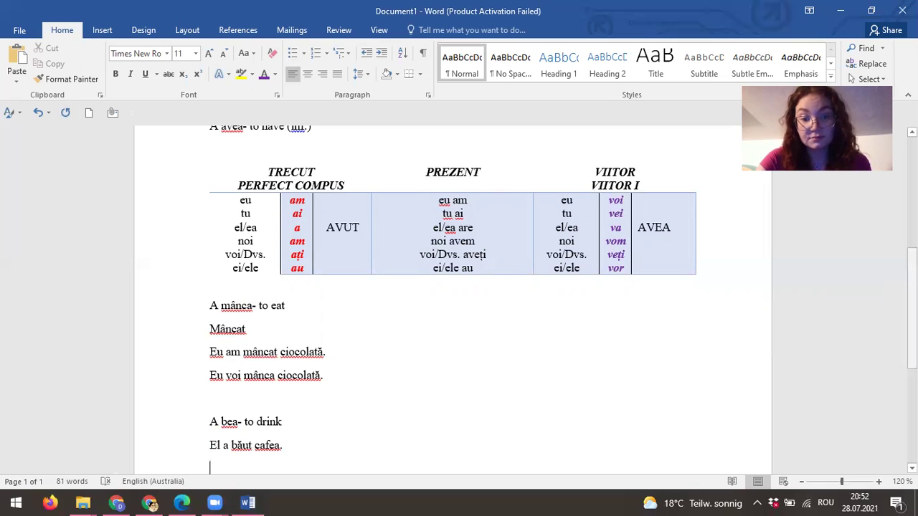
Write the future-tense example "El va bea cafea." on the line below the past-tense coffee sentence.
scroll(451, 287, down, 1)
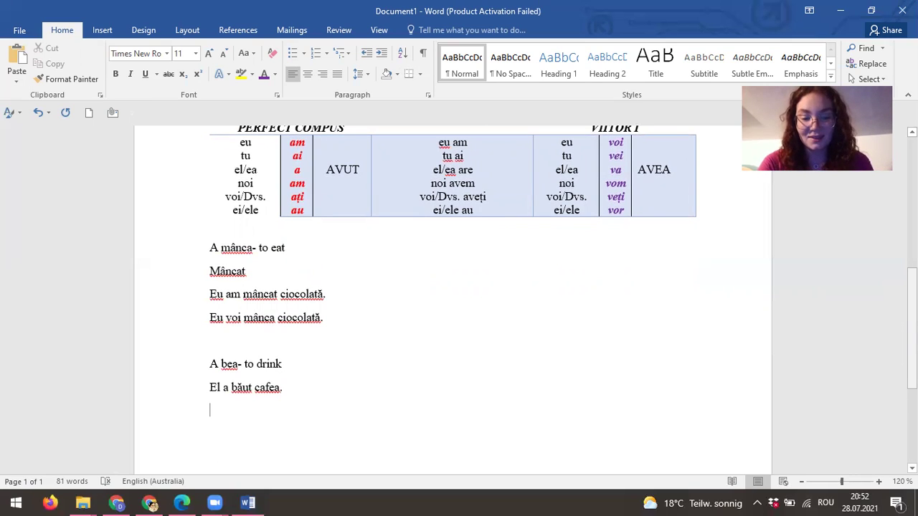
text(El va )
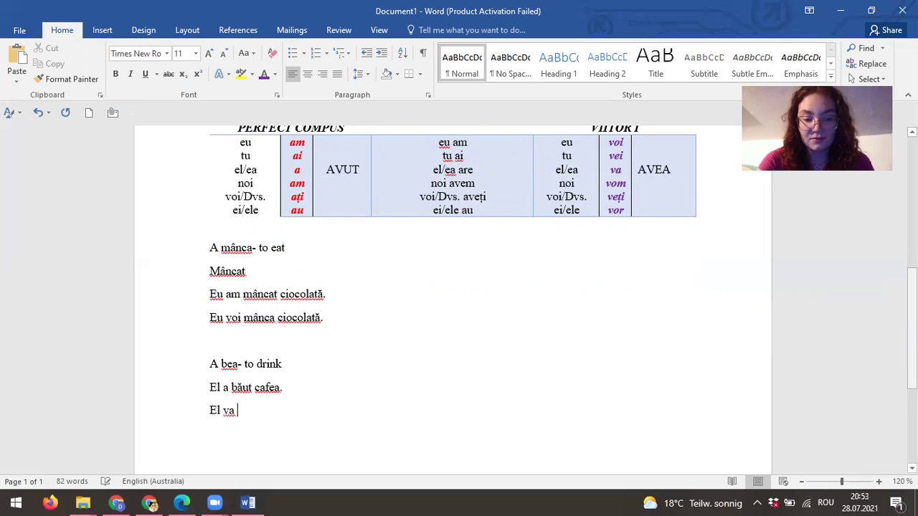
text(bea)
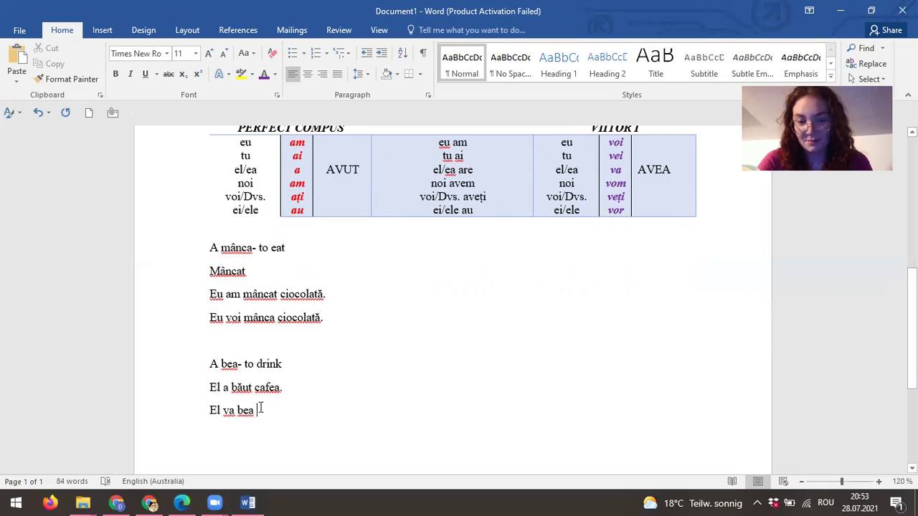
text( cafea.)
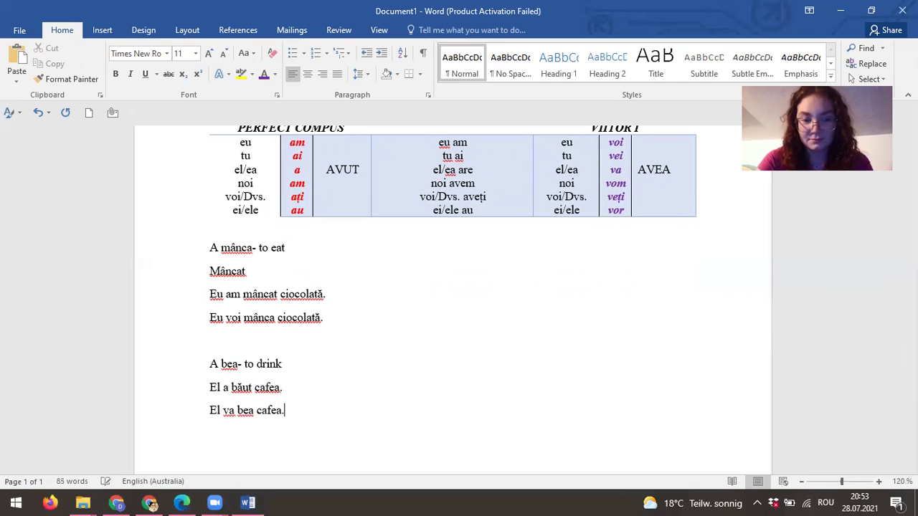